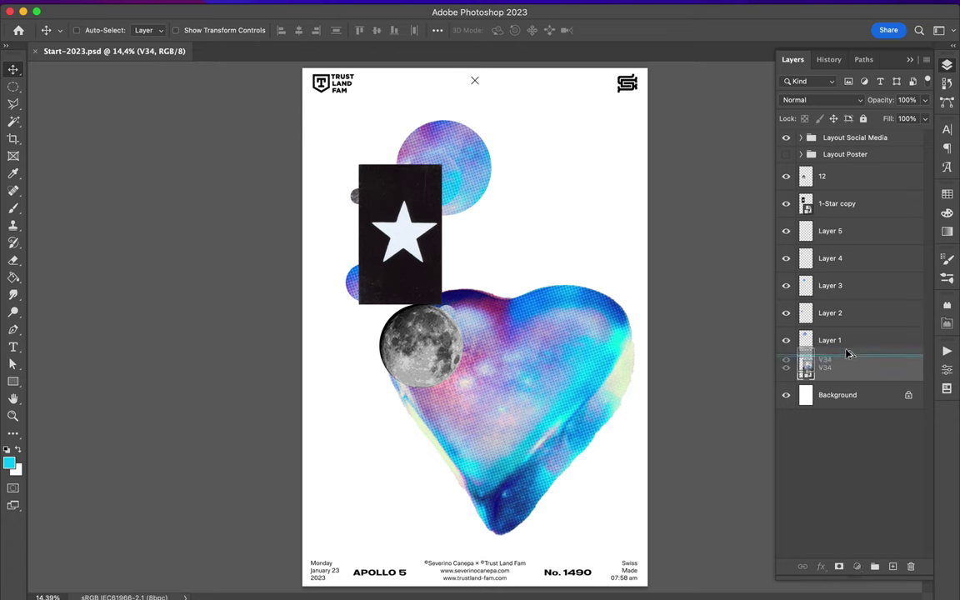
Step: Apply a Small Ripple distortion at 606% amount to the heart copy
left_click(309, 7)
mouse_move(318, 203)
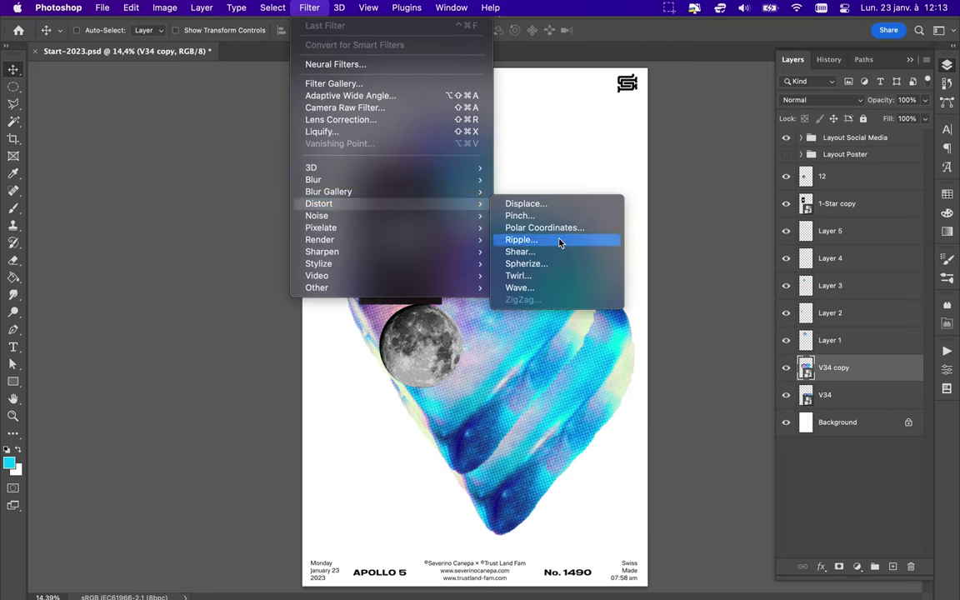
left_click(560, 240)
left_click_drag(457, 338, 506, 339)
left_click(430, 372)
left_click(396, 345)
left_click(573, 142)
scroll(575, 315, "up", 5)
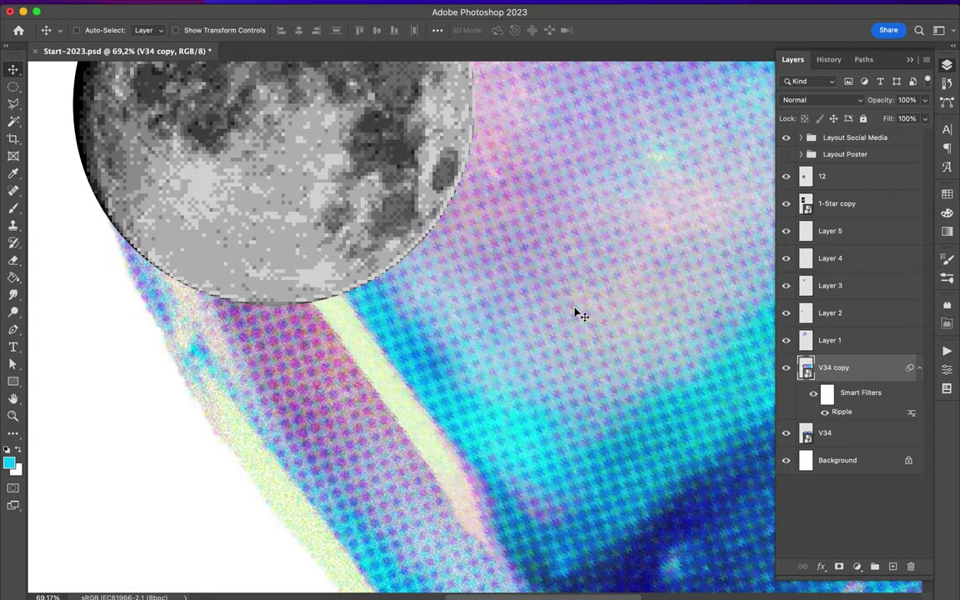
scroll(574, 315, "up", 3)
Step: Try a Shear distortion on the heart copy and cancel it
left_click(310, 8)
left_click(533, 251)
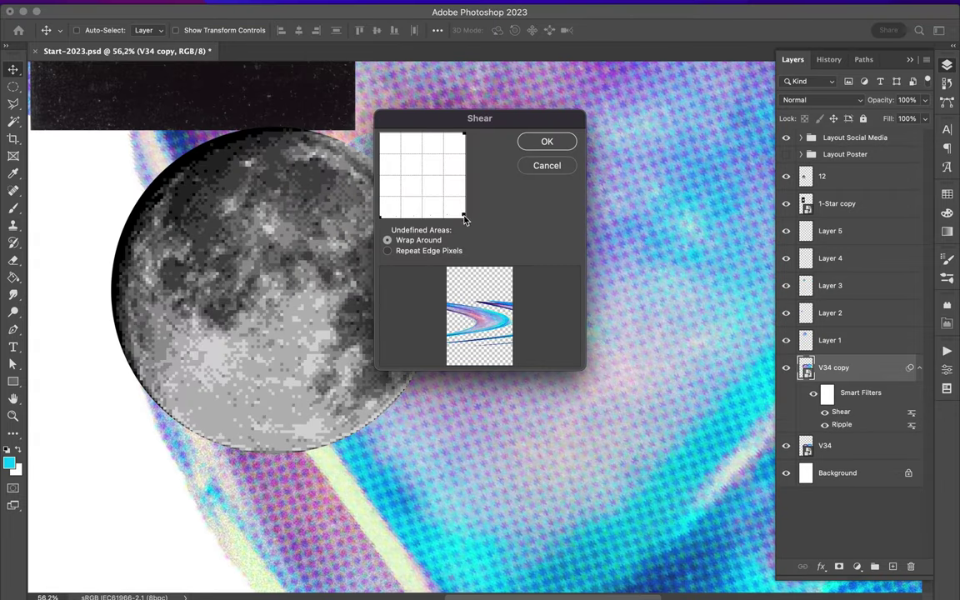
key("Escape")
Step: Add a Mosaic pixelation smart filter to the heart copy
left_click(309, 7)
left_click(532, 292)
left_click_drag(55, 214, 36, 214)
left_click(175, 33)
Step: Try a Wave distortion, fit the poster in view, then undo the Wave
left_click(310, 7)
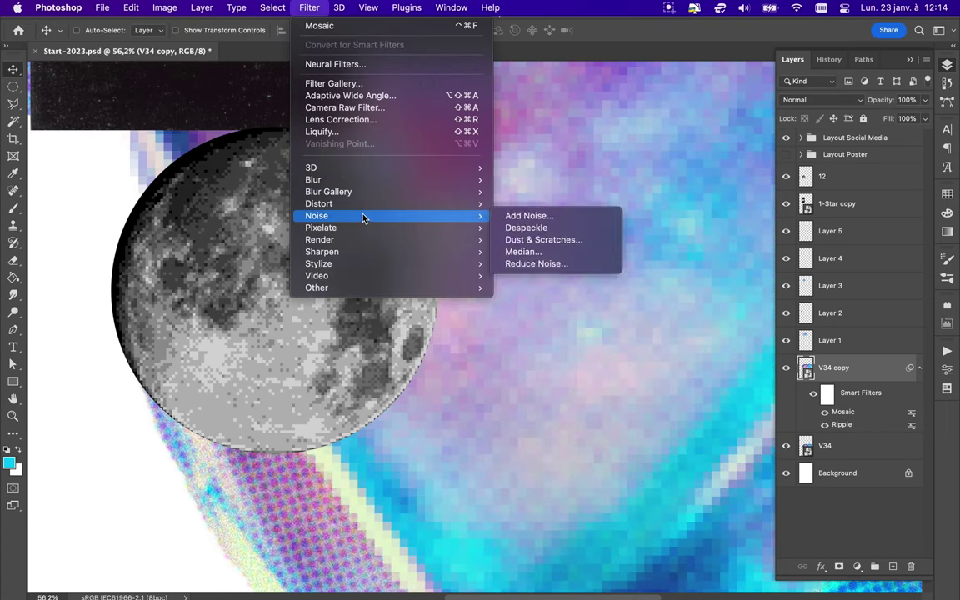
left_click(533, 286)
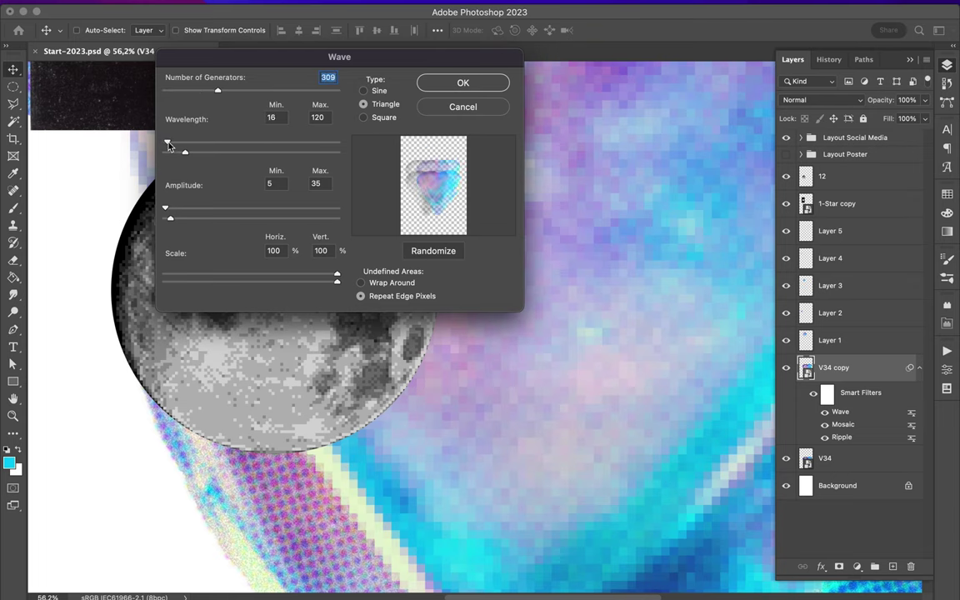
left_click(482, 83)
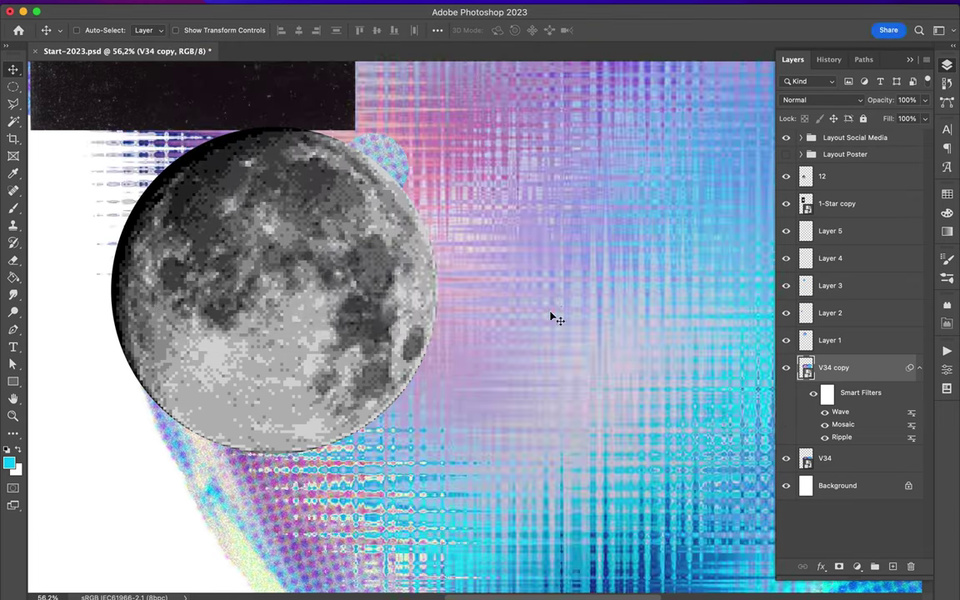
key("ctrl+0")
key("ctrl+z")
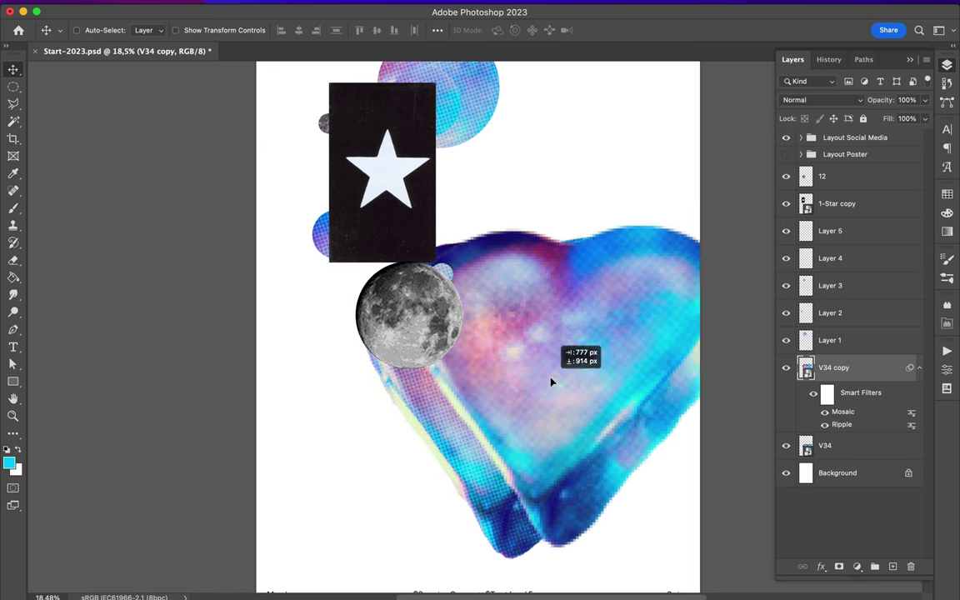
left_click(309, 7)
mouse_move(318, 264)
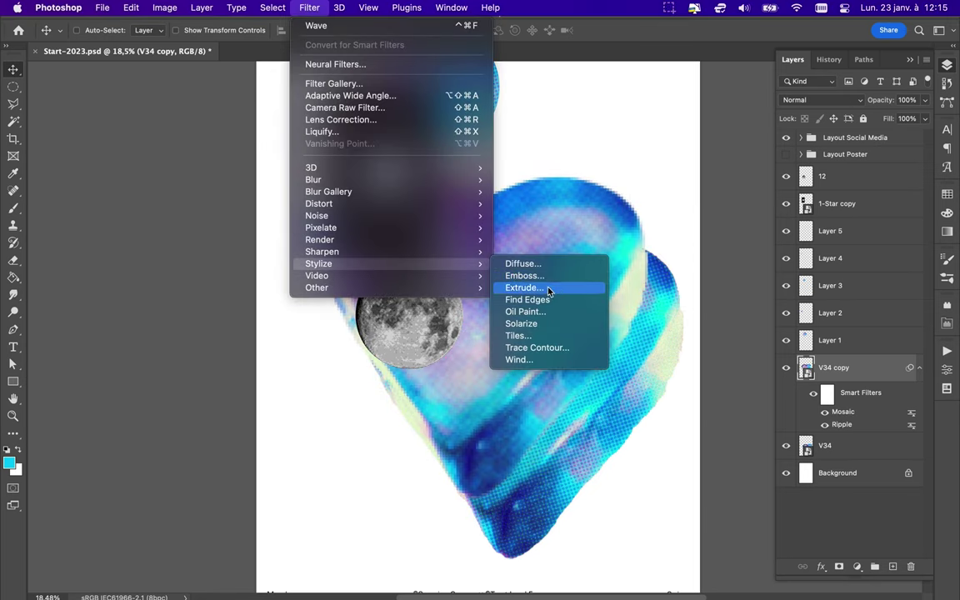
Step: Start Oil Paint with lower Cleanliness, Scale 9.8, Bristle Detail 2.3 and higher Shine
left_click(537, 312)
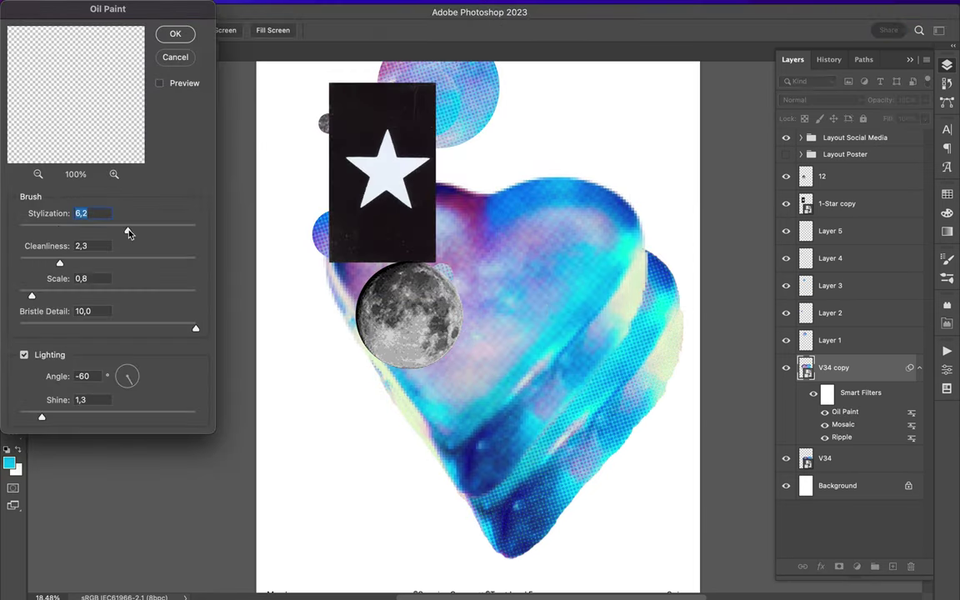
left_click(38, 173)
left_click(113, 174)
mouse_move(196, 263)
left_mouse_down()
mouse_move(87, 265)
mouse_move(196, 263)
mouse_move(12, 294)
left_mouse_up()
left_click_drag(203, 296, 192, 295)
left_click_drag(196, 328, 59, 328)
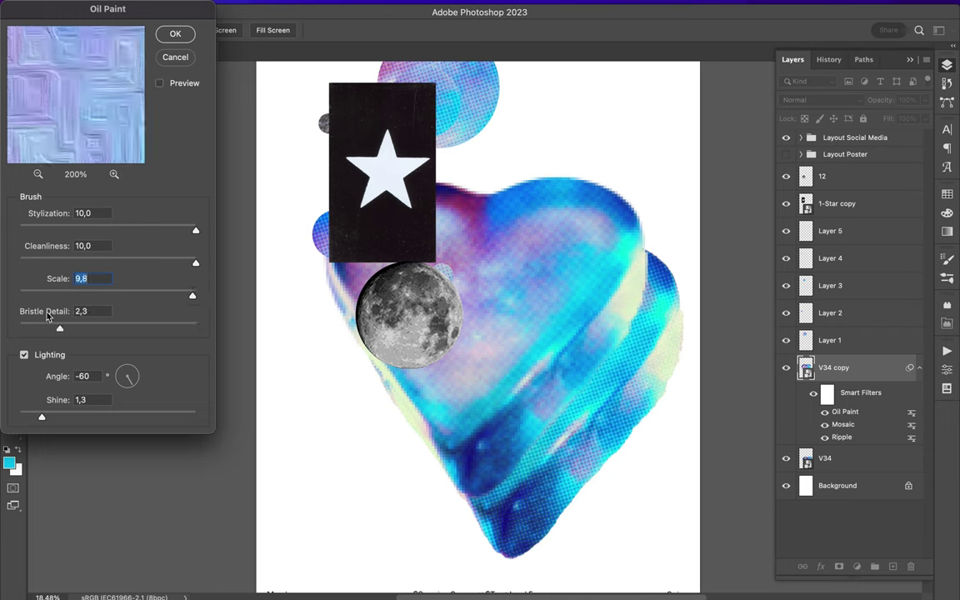
left_click_drag(44, 417, 133, 418)
Step: Fine-tune Shine to 4.6, Cleanliness and Stylization, then apply the Oil Paint effect
key("shift+Down")
left_click(110, 247)
key("Down")
left_click_drag(195, 230, 15, 232)
key("Return")
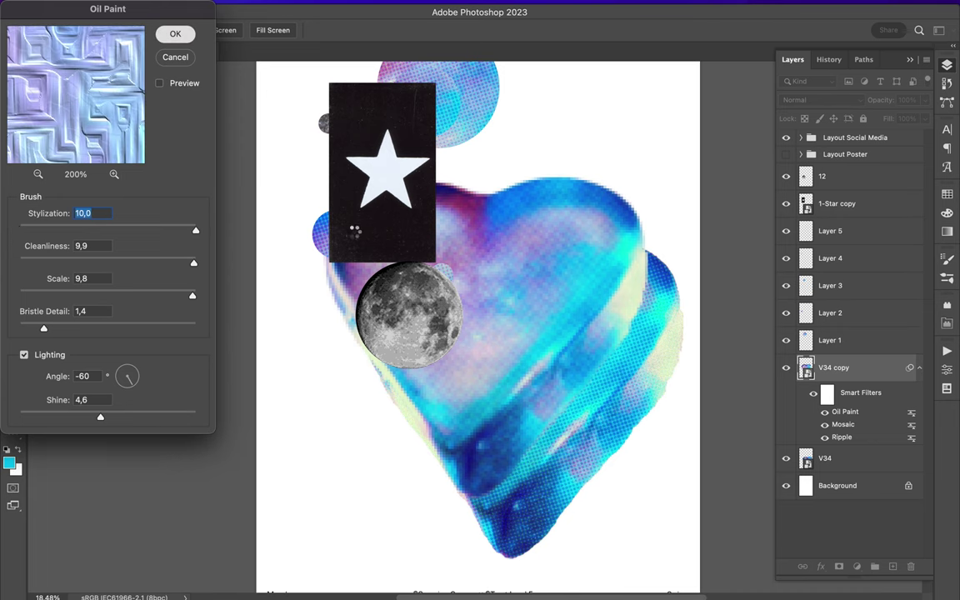
scroll(534, 242, "up", 3)
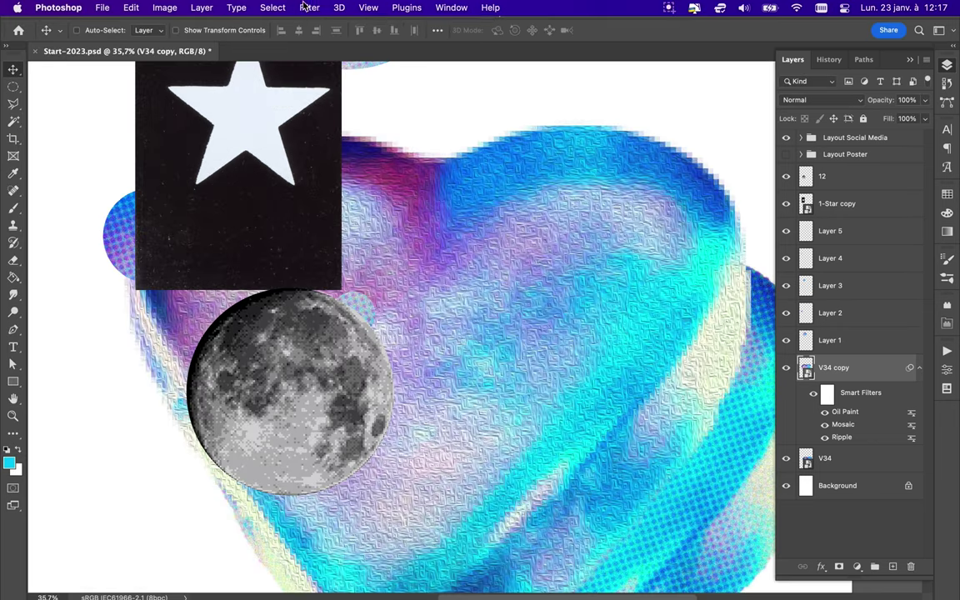
Step: Try Find Edges on the heart copy and undo it
left_click(310, 7)
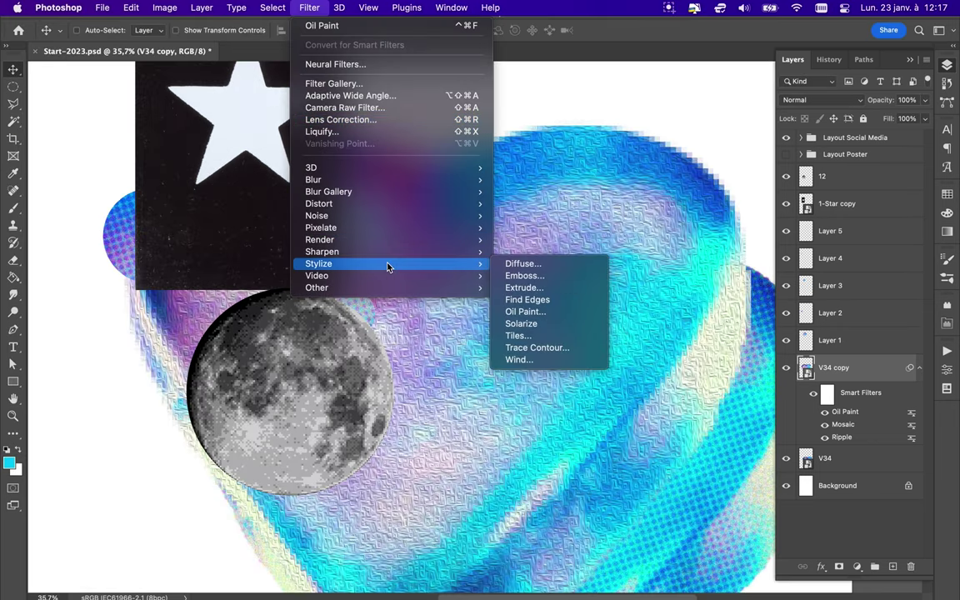
left_click(533, 299)
key("ctrl+z")
Step: Apply a Crystallize effect with a value of 200 to the heart copy
left_click(341, 7)
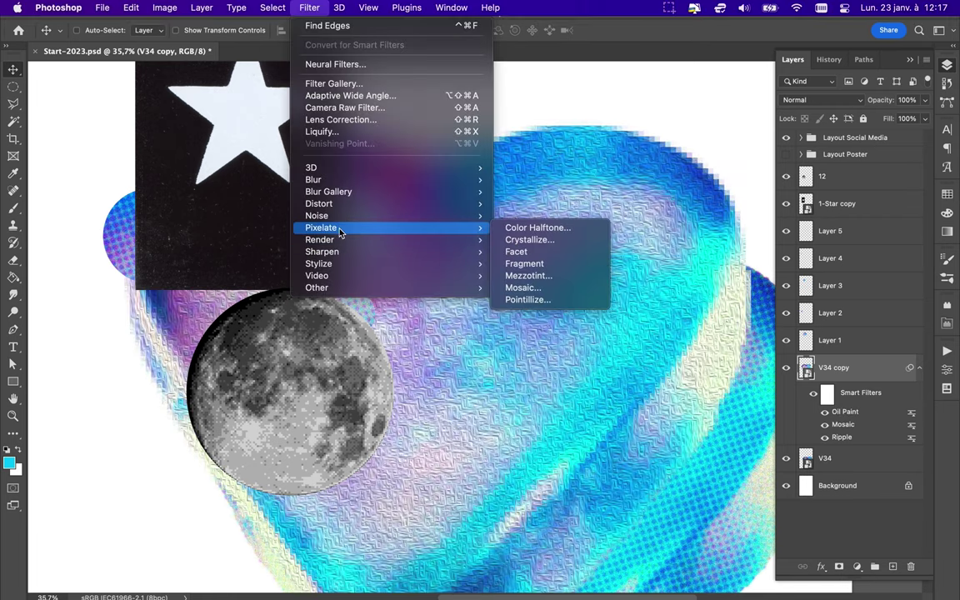
left_click(521, 240)
type("200")
left_click(589, 153)
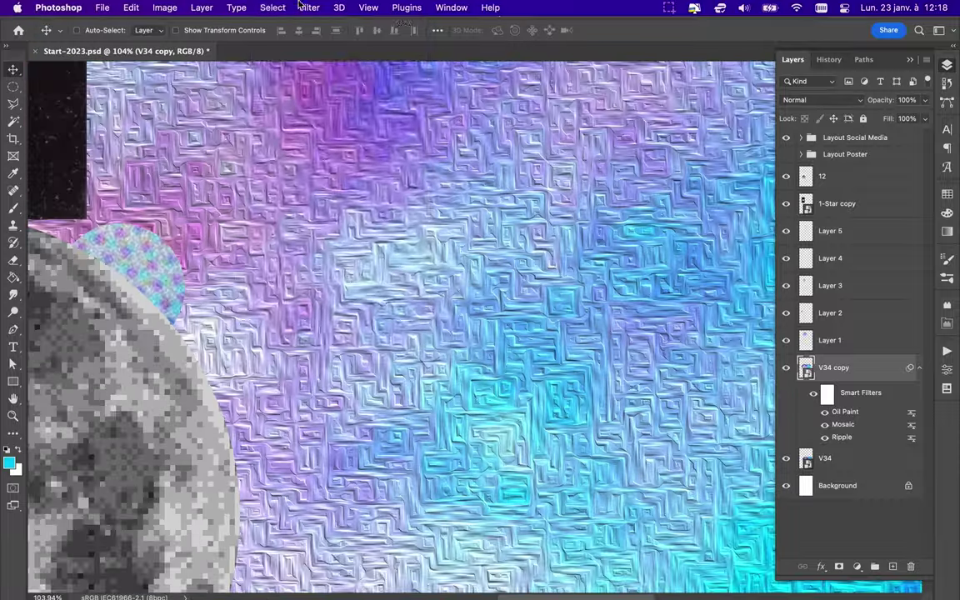
Step: Add a second Mosaic pixelation smart filter with a smaller cell size
left_click(310, 7)
left_click(525, 287)
left_click_drag(36, 211, 22, 218)
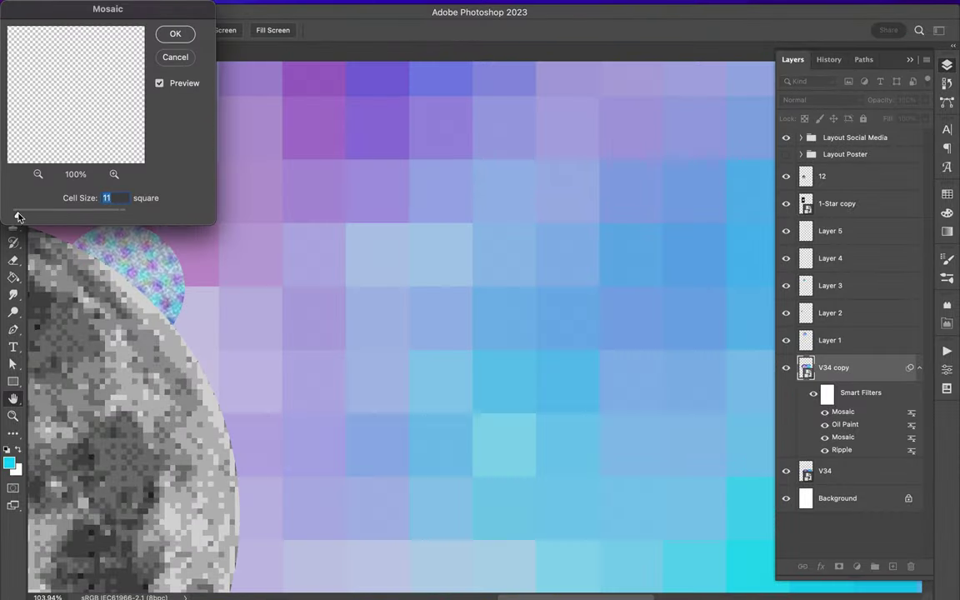
left_click(175, 57)
Step: Add a Pointillize smart filter to the heart copy
left_click(309, 7)
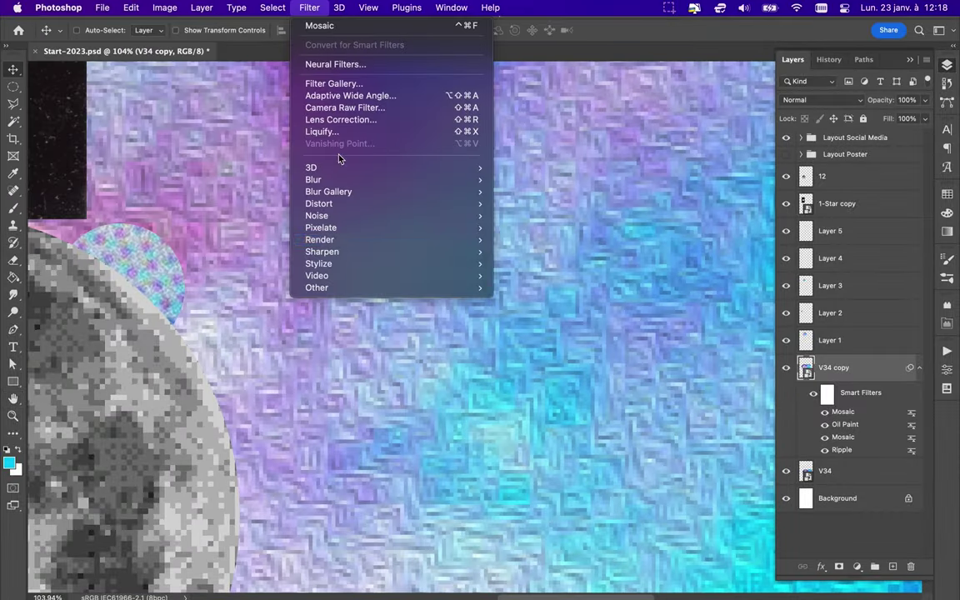
left_click(531, 306)
mouse_move(343, 349)
left_mouse_down()
mouse_move(493, 349)
mouse_move(351, 350)
left_mouse_up()
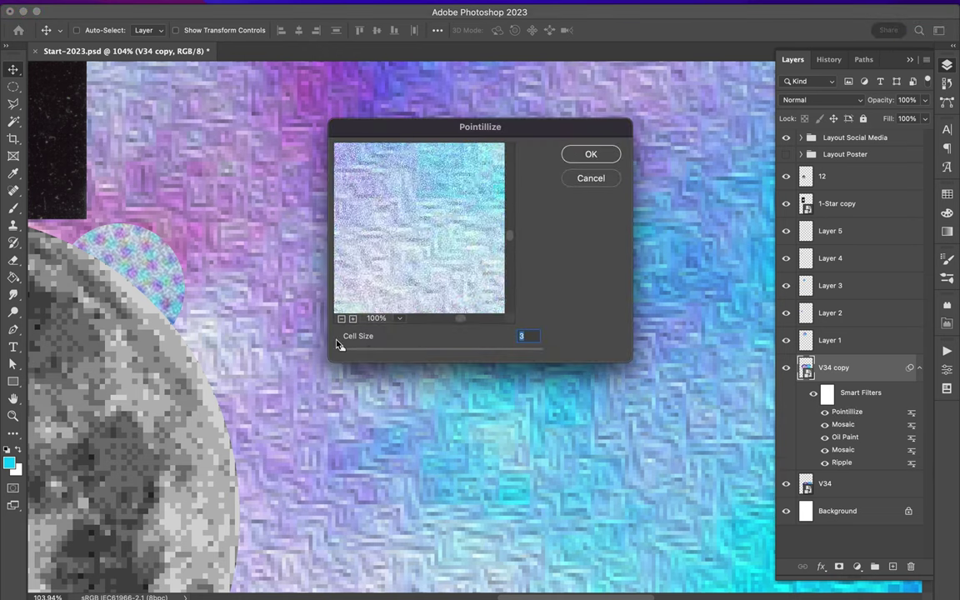
left_click(592, 154)
scroll(511, 215, "down", 5)
Step: Add a Facet filter and another Mosaic with adjusted block size
left_click(310, 7)
mouse_move(317, 216)
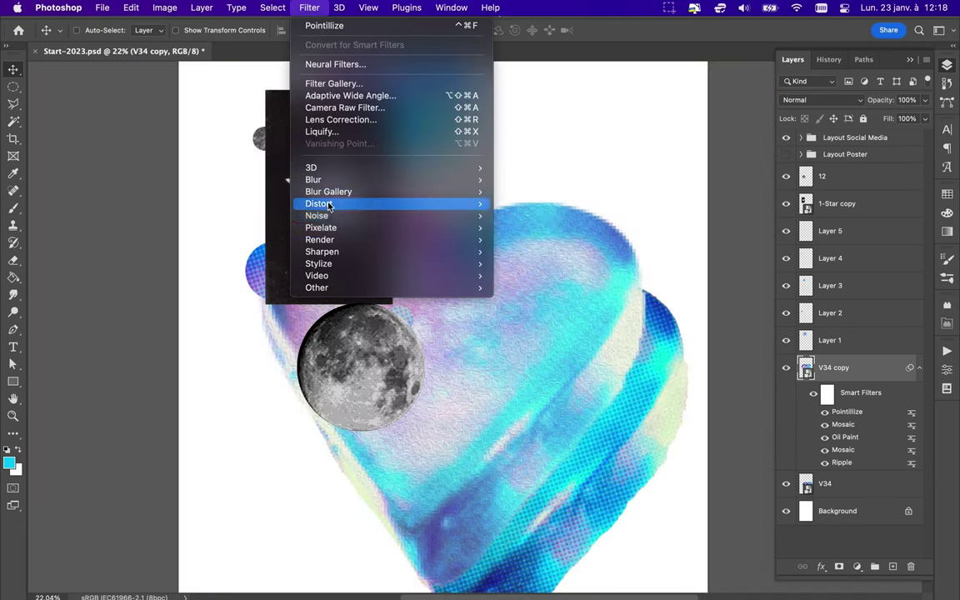
left_click(525, 252)
left_click(310, 7)
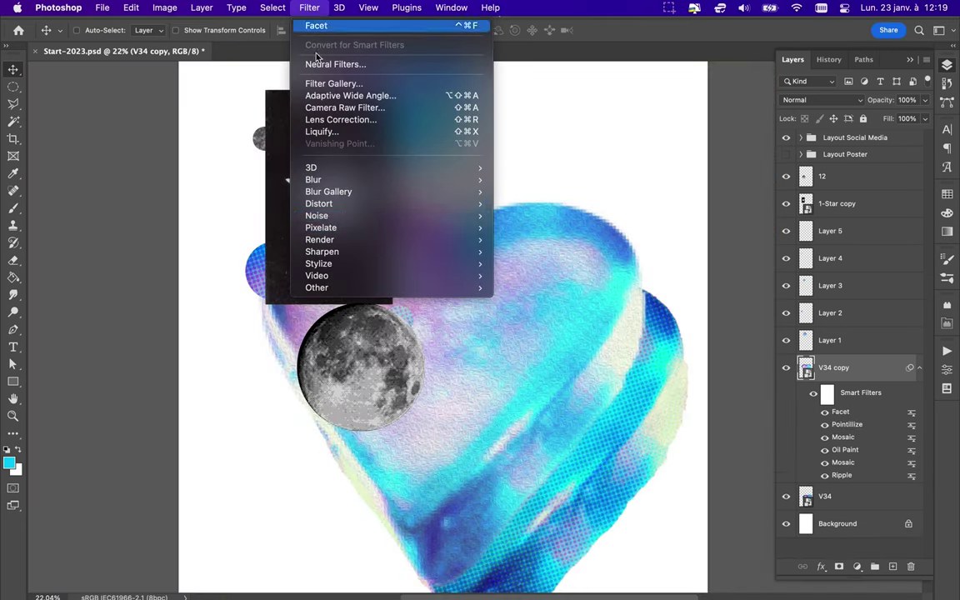
left_click(549, 295)
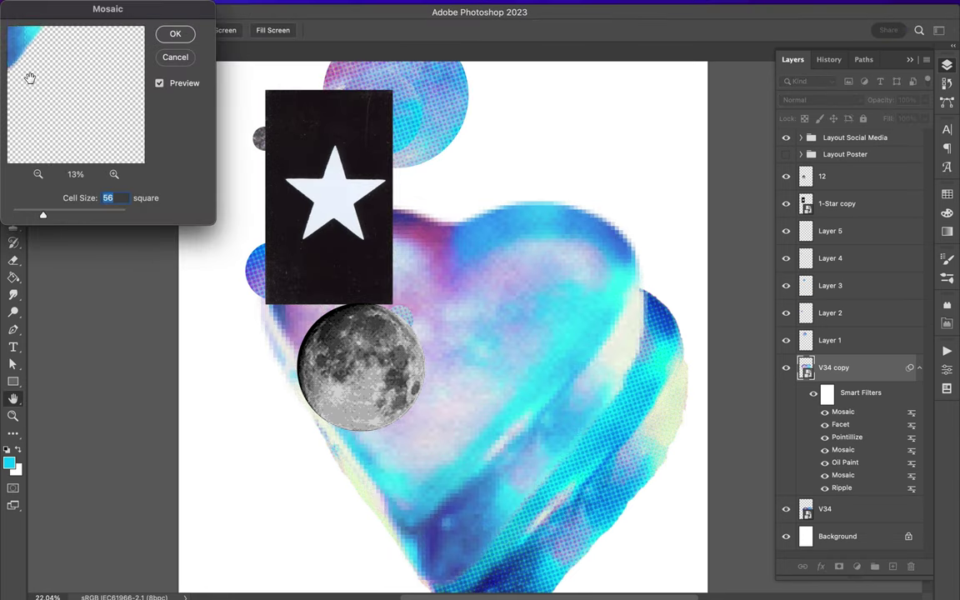
mouse_move(43, 215)
left_mouse_down()
mouse_move(94, 216)
mouse_move(14, 216)
left_mouse_up()
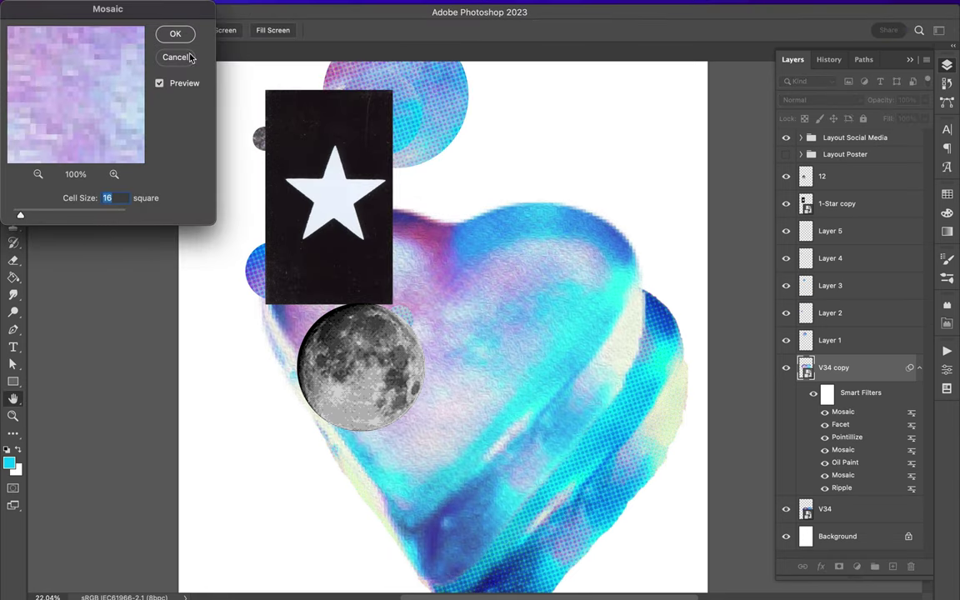
left_click(175, 33)
Step: Cancel a trial Trace Contour, then add a De-Interlace smart filter
left_click(309, 7)
left_click(546, 350)
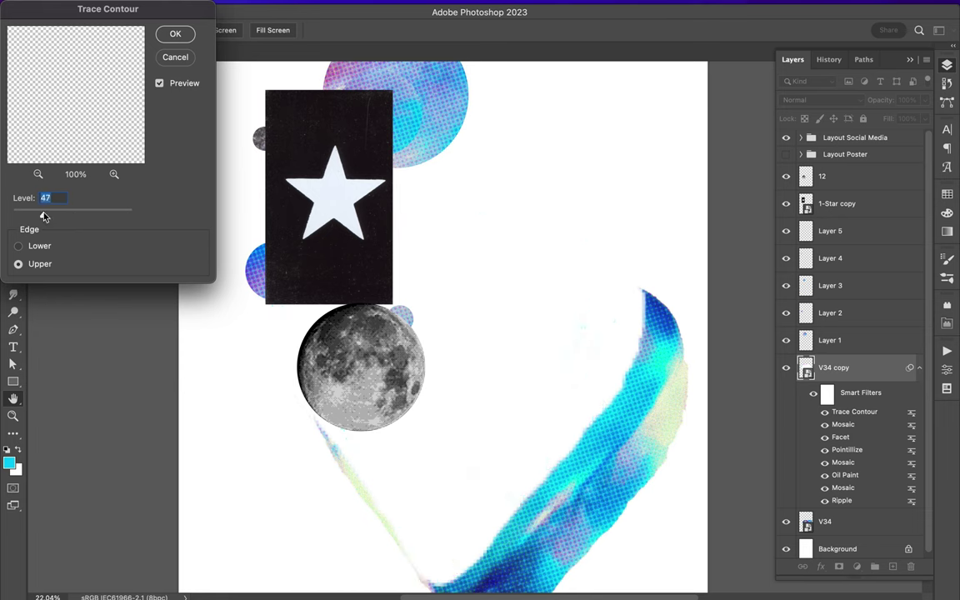
left_click(175, 57)
left_click(309, 8)
left_click(526, 275)
key("Return")
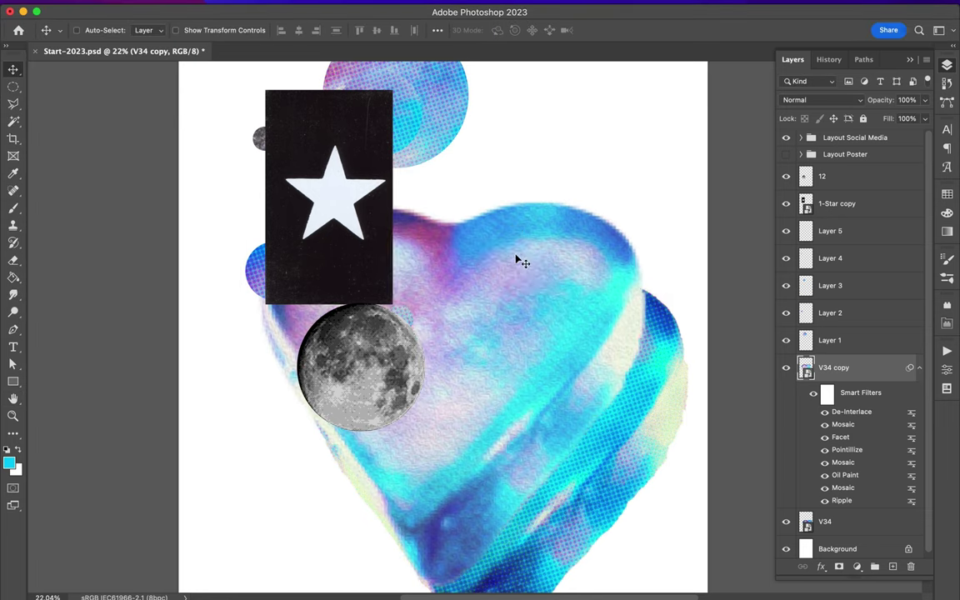
Step: Add a Maximum smart filter with radius 16 to the heart copy
left_click(309, 8)
left_click(542, 327)
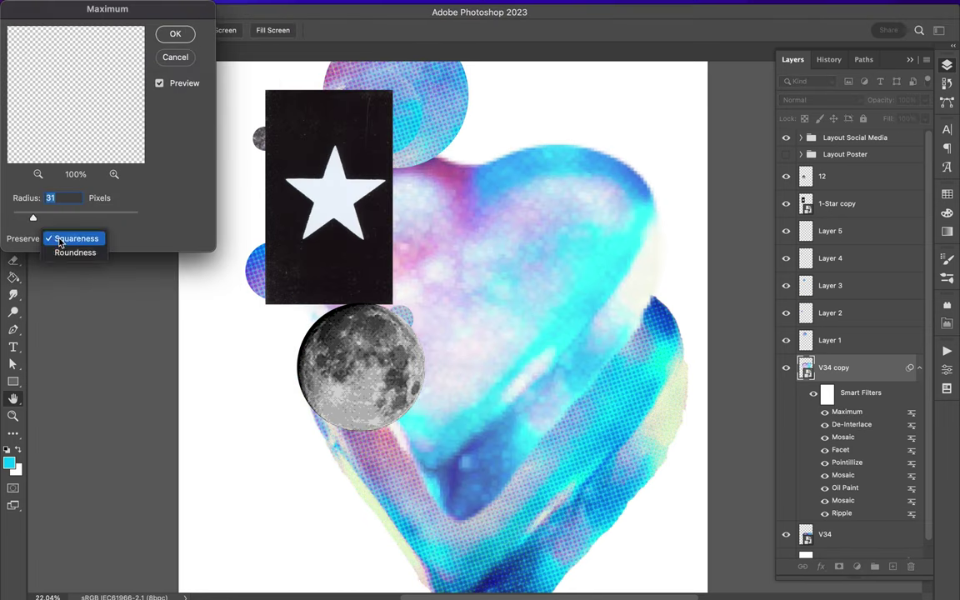
mouse_move(33, 216)
left_mouse_down()
mouse_move(118, 218)
mouse_move(22, 216)
left_mouse_up()
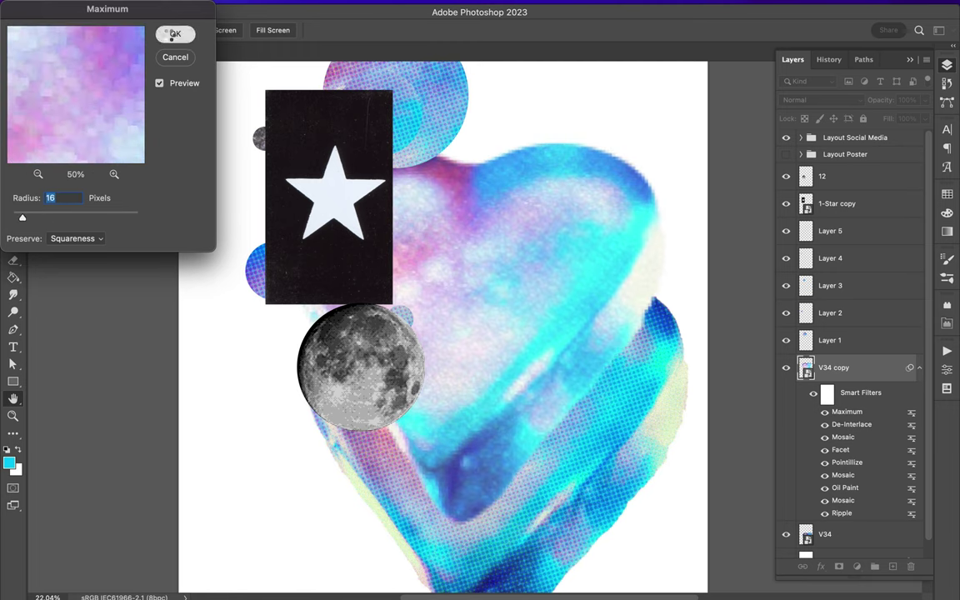
left_click(175, 34)
Step: Apply Sharpen, discard a trial Wind filter, and move Mosaic up beneath Sharpen
left_click(310, 8)
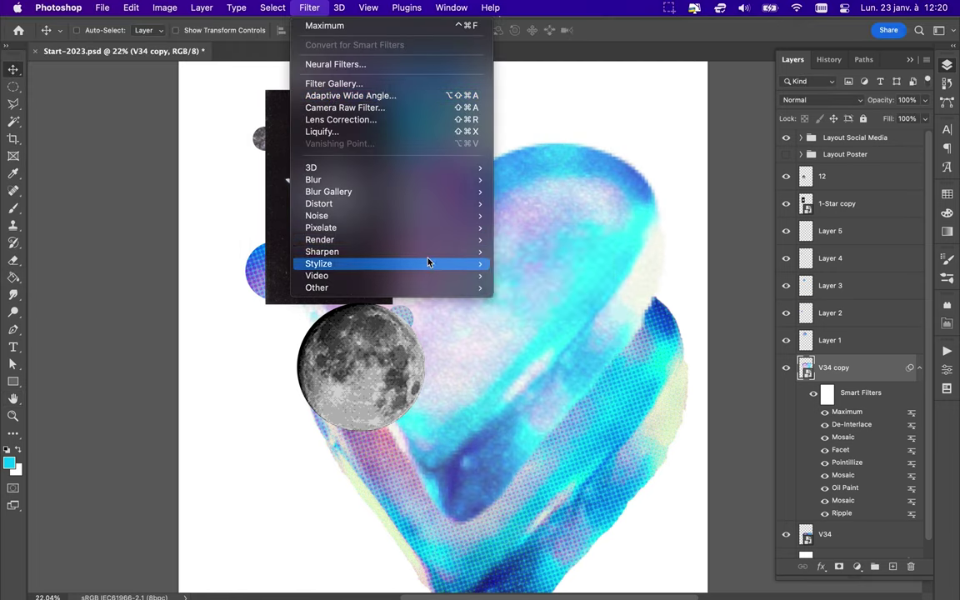
left_click(521, 251)
left_click(309, 7)
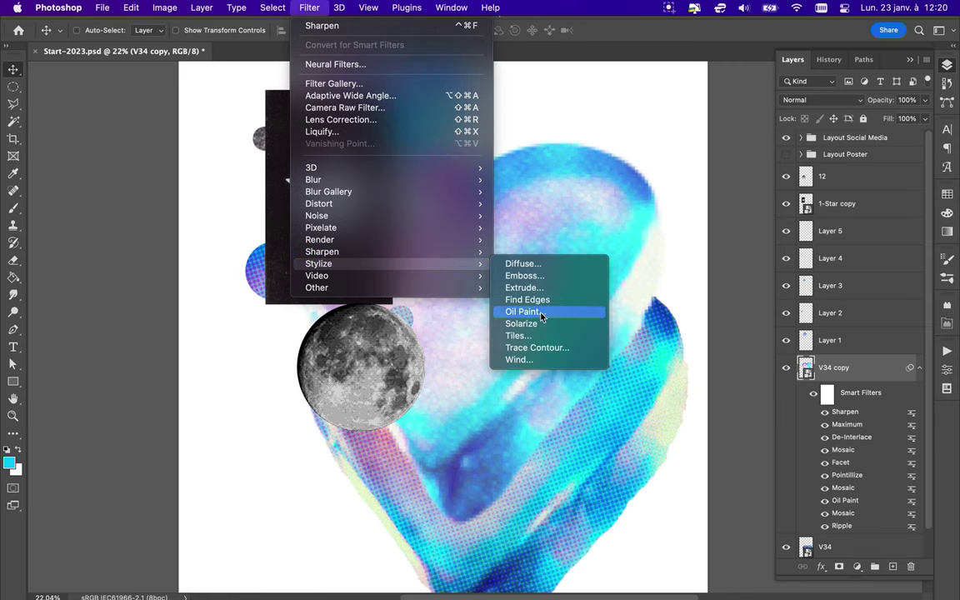
left_click(519, 359)
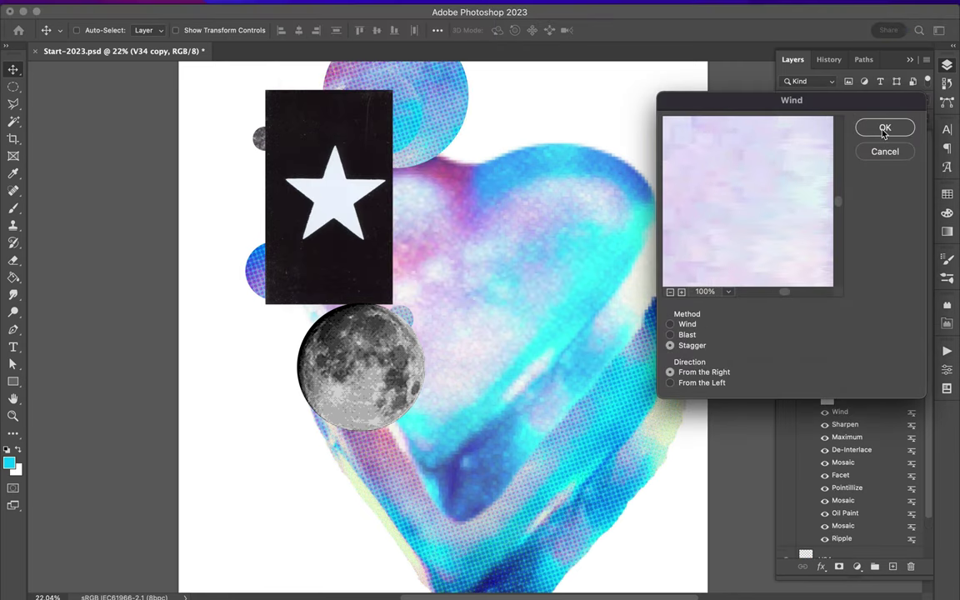
left_click(885, 129)
key("Escape")
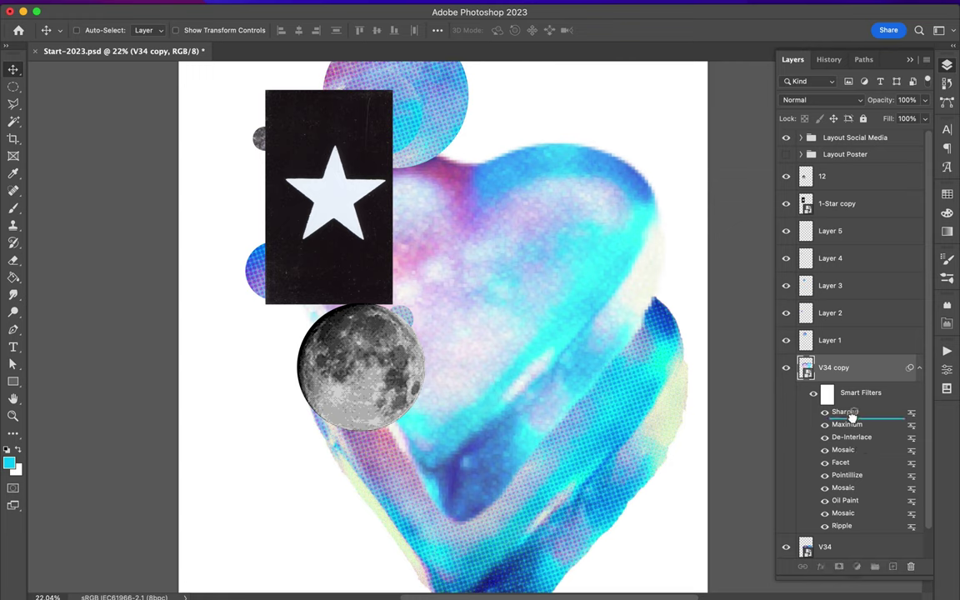
left_click_drag(853, 416, 853, 413)
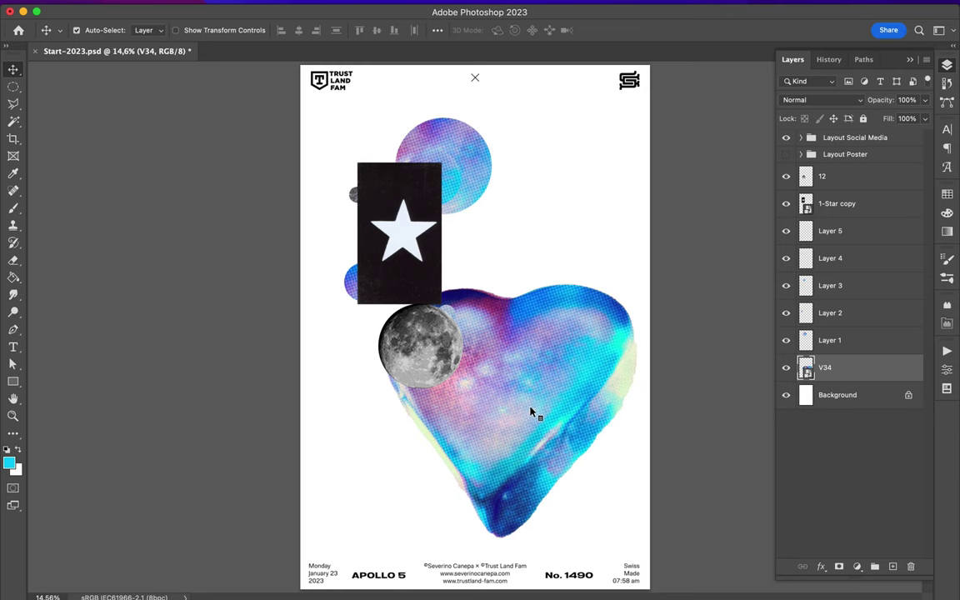
Step: Move heart up, star card lower right behind it, moon onto heart, bubble upper right
left_click_drag(530, 412, 497, 283)
left_click_drag(399, 233, 532, 396)
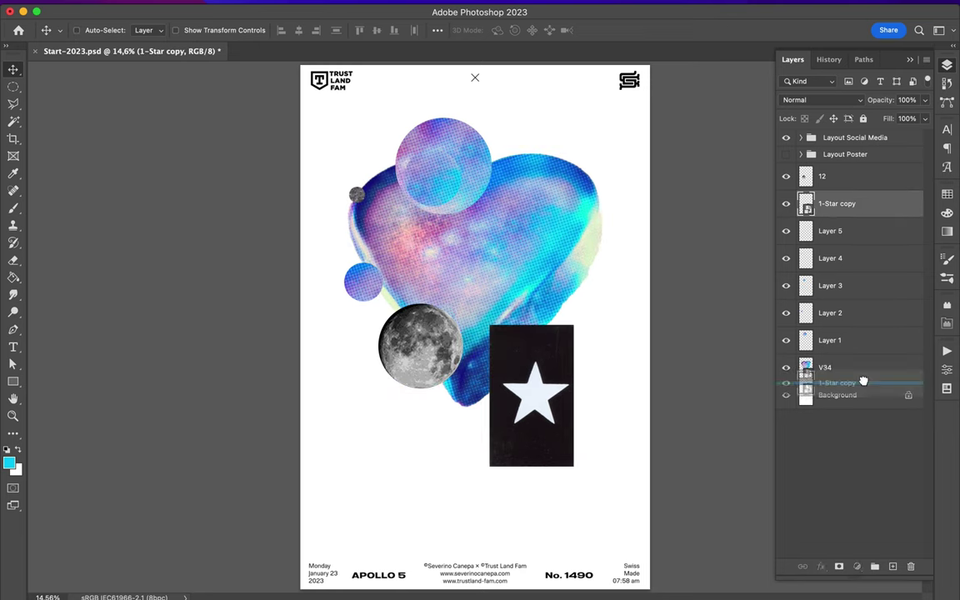
left_click_drag(837, 203, 837, 381)
mouse_move(444, 335)
left_mouse_down()
mouse_move(417, 305)
mouse_move(403, 218)
left_mouse_up()
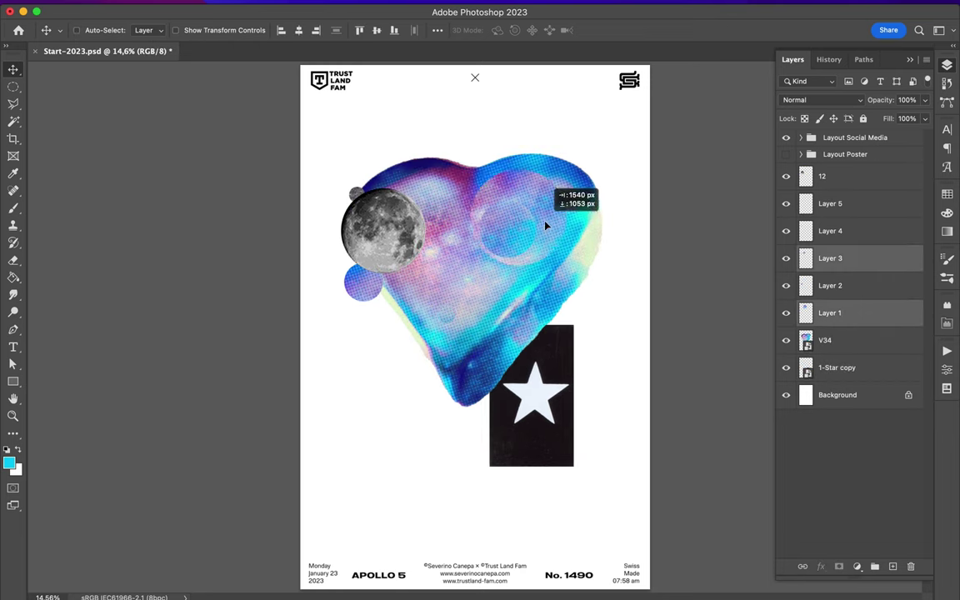
left_click_drag(450, 179, 569, 162)
left_click(350, 297)
left_click(377, 244, "ctrl")
Step: Copy half of the moon onto its own layer
key("m")
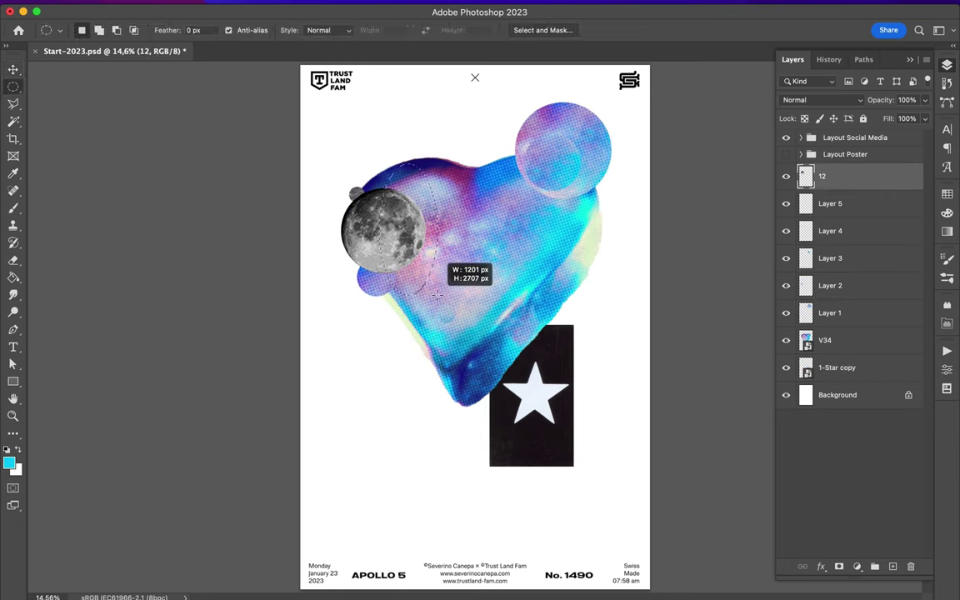
key("ctrl+j")
key("v")
left_click_drag(384, 221, 532, 227)
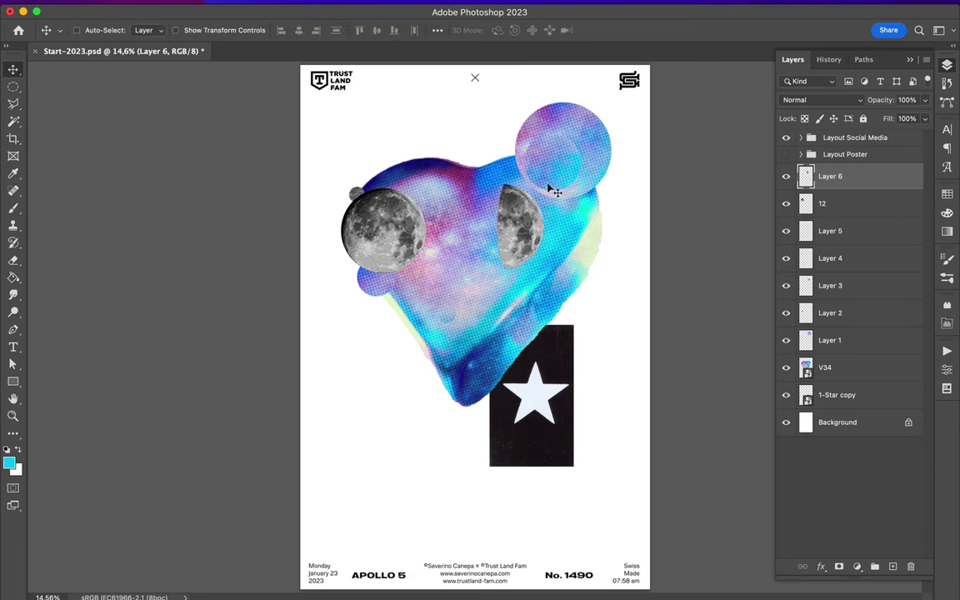
Step: Add galaxy circle copies, one at lower right and one behind the star card
left_click_drag(375, 282, 417, 366)
key("ctrl+j")
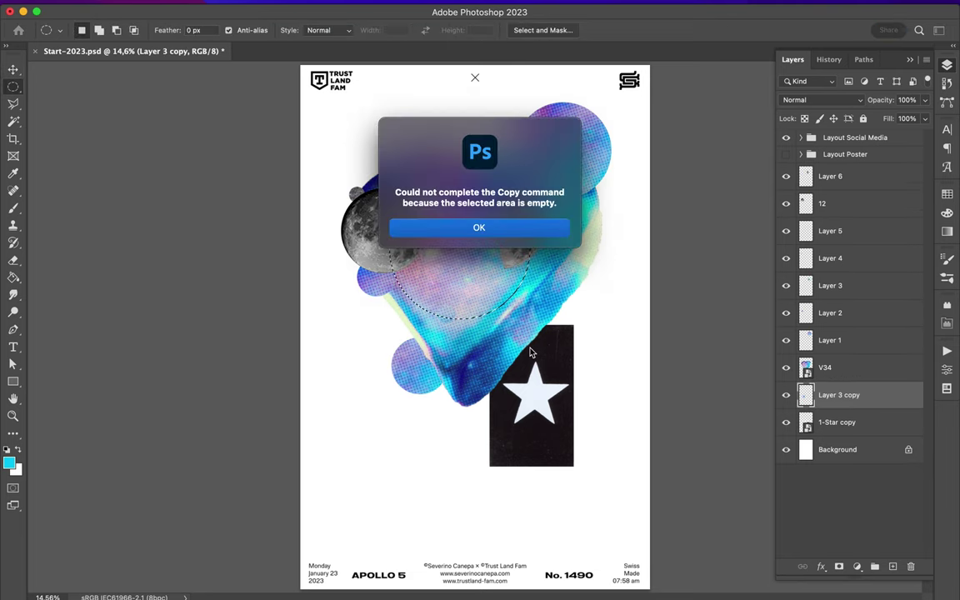
key("Return")
key("ctrl+j")
key("v")
left_click_drag(549, 263, 537, 437)
left_click_drag(831, 368, 833, 464)
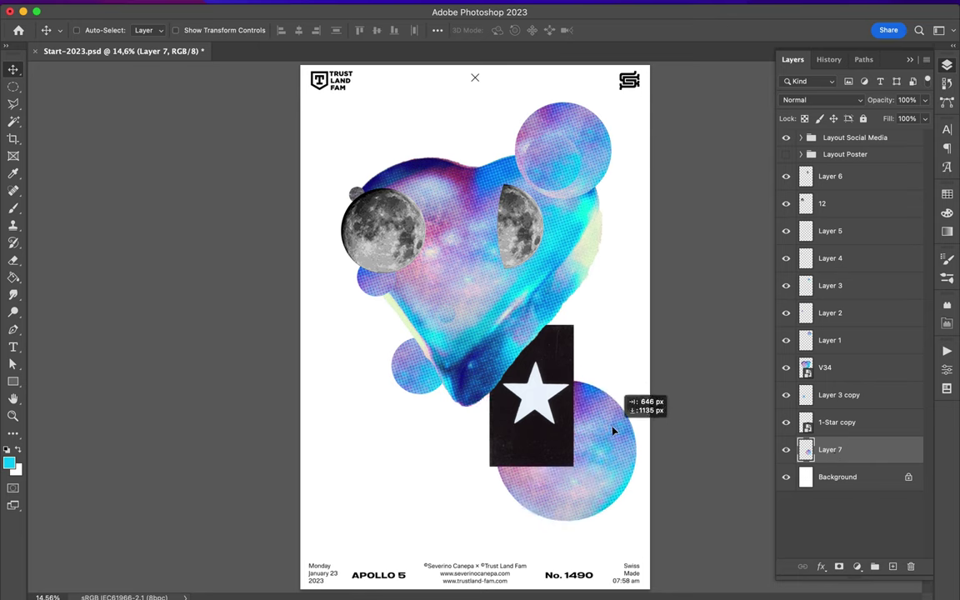
left_click_drag(612, 428, 563, 371)
Step: Place small scaled star-card tiles in a row across the moons and at lower left
mouse_move(531, 333)
left_mouse_down()
mouse_move(391, 145)
mouse_move(414, 259)
mouse_move(476, 240)
left_mouse_up()
key("ctrl+t")
key("Return")
key("ctrl+shift+bracketright")
left_click_drag(476, 240, 565, 247)
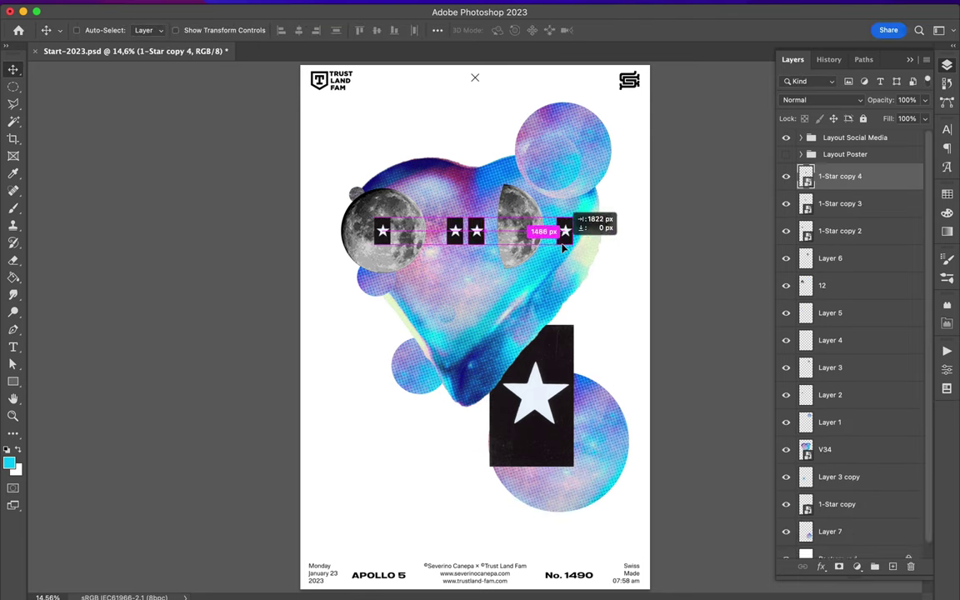
mouse_move(621, 233)
left_mouse_down()
mouse_move(371, 457)
mouse_move(377, 500)
left_mouse_up()
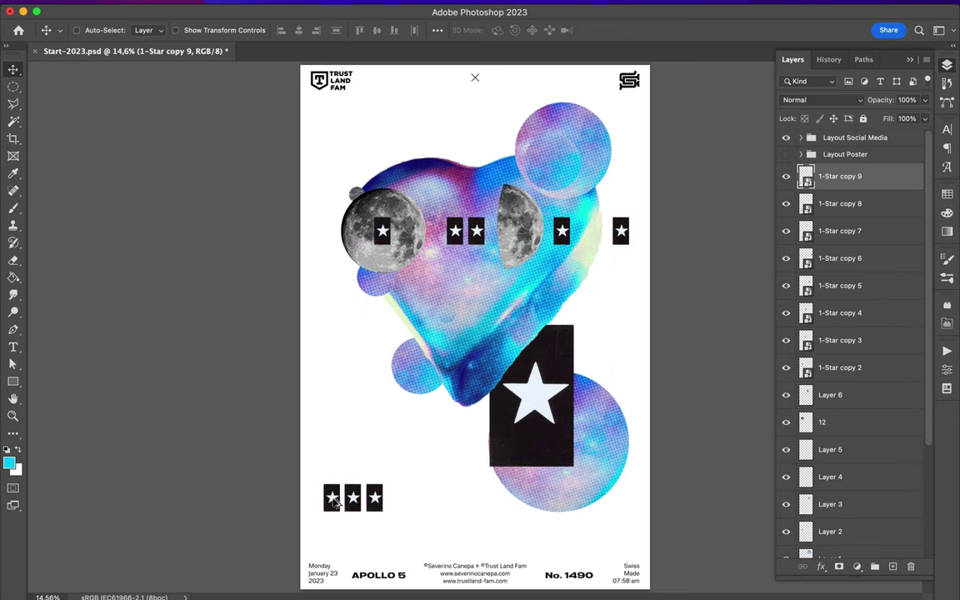
left_click(376, 501)
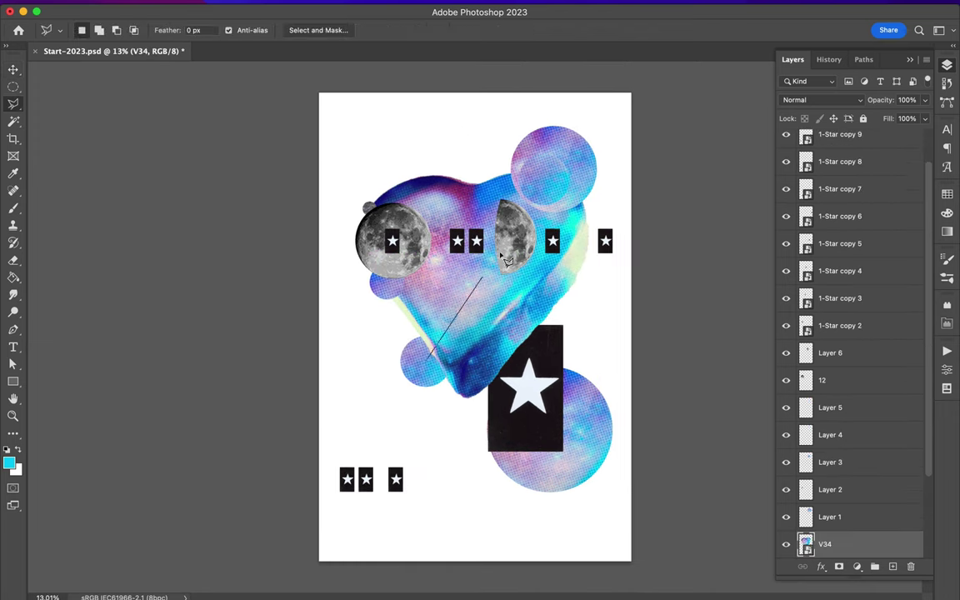
Step: Copy a cut heart piece as a blue band and move it lower left
key("ctrl+j")
key("v")
left_click_drag(458, 319, 366, 422)
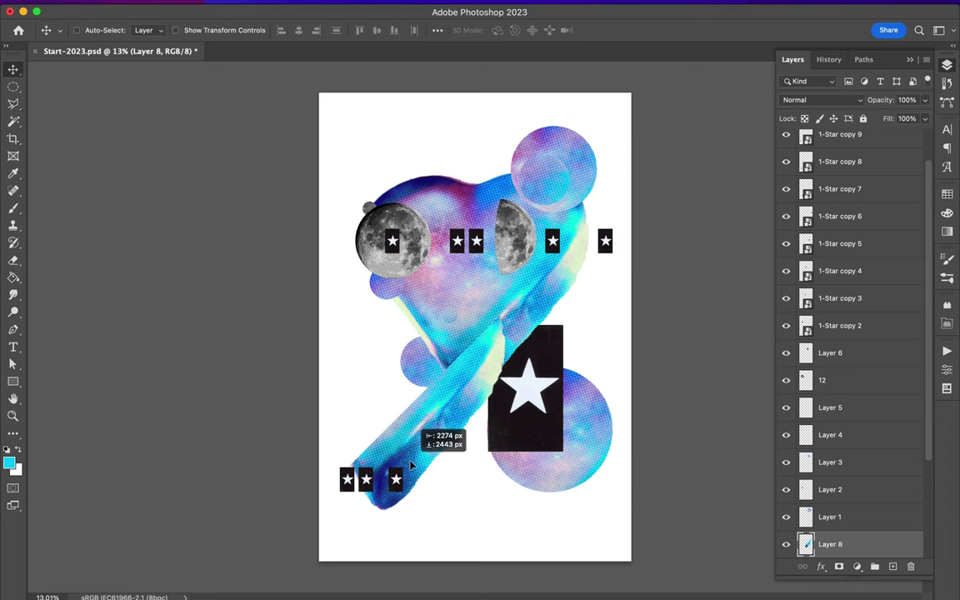
left_click_drag(466, 393, 480, 404)
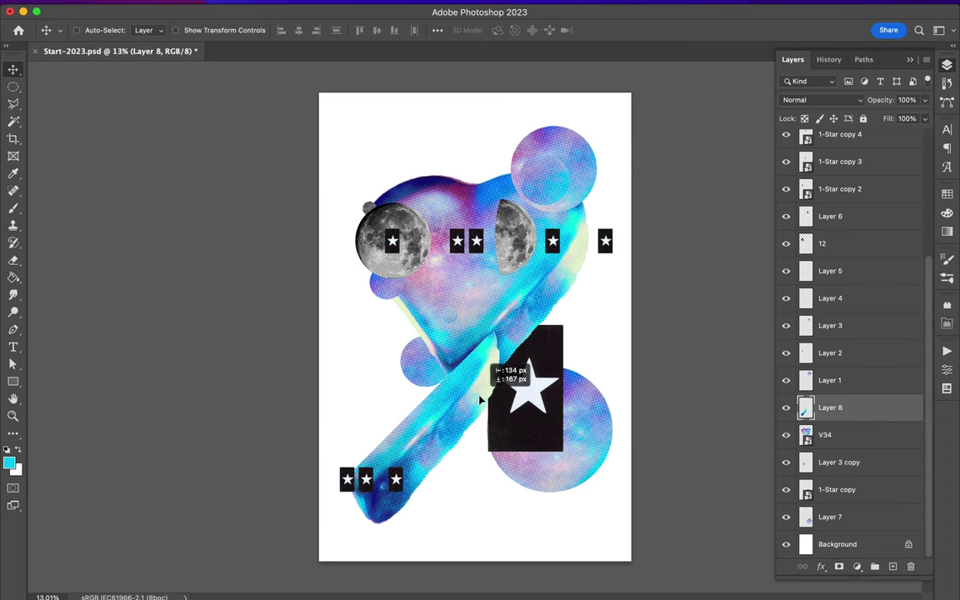
Step: Duplicate heart V34, scaling the copy to about 90% and rotating it
left_click(568, 296, "ctrl")
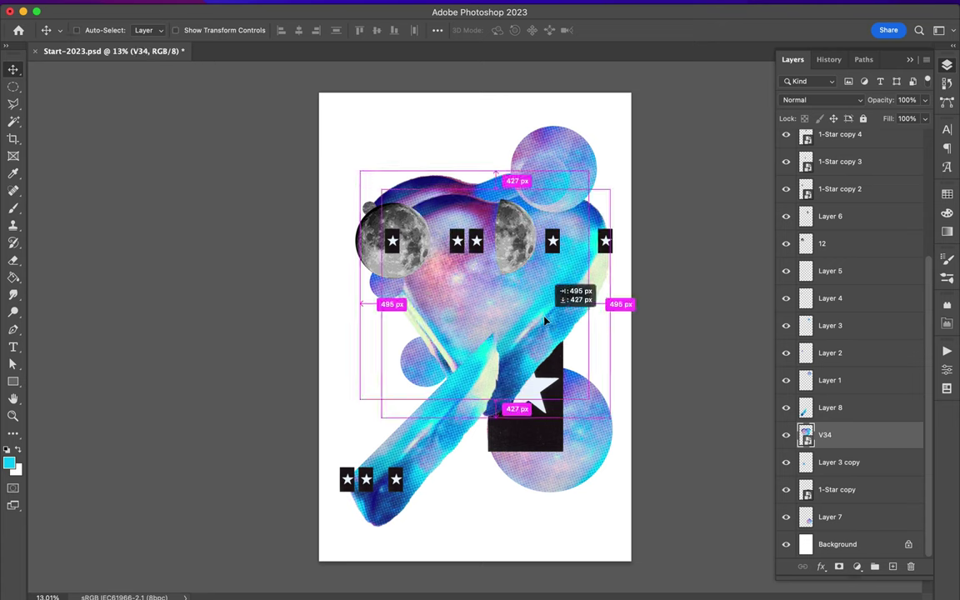
left_click_drag(825, 408, 782, 526)
key("ctrl+t")
left_click_drag(611, 190, 589, 211)
left_click_drag(381, 422, 517, 274)
key("Return")
Step: Make a second V34 heart copy and reshape it with Free Transform
left_click_drag(834, 517, 845, 535)
key("ctrl+t")
mouse_move(501, 392)
left_mouse_down()
mouse_move(400, 329)
mouse_move(421, 332)
left_mouse_up()
key("Return")
Step: Move the star card up, galaxy circle left, and second heart band down
left_click_drag(542, 410, 543, 372)
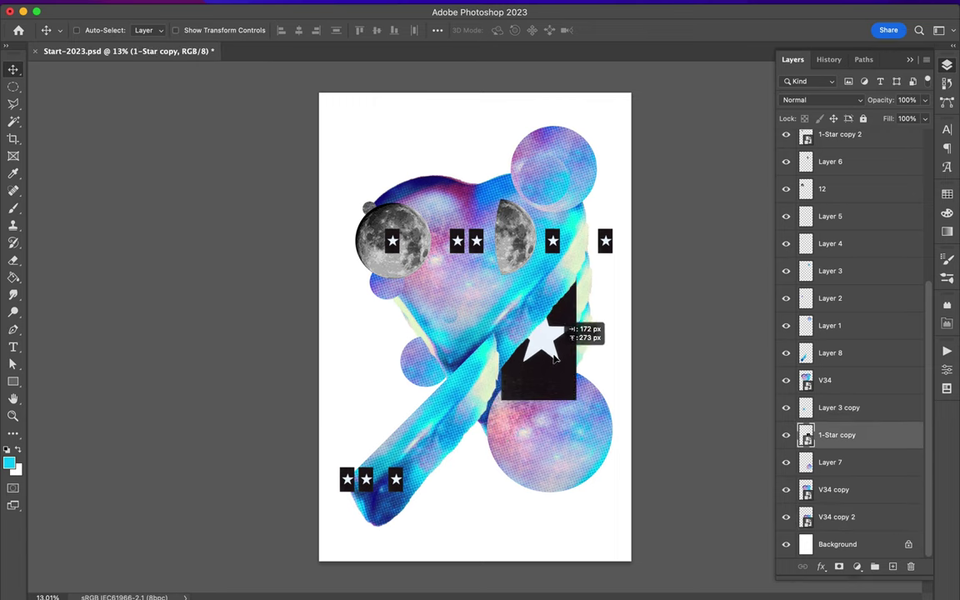
left_click_drag(566, 451, 417, 367)
left_click_drag(517, 403, 523, 426)
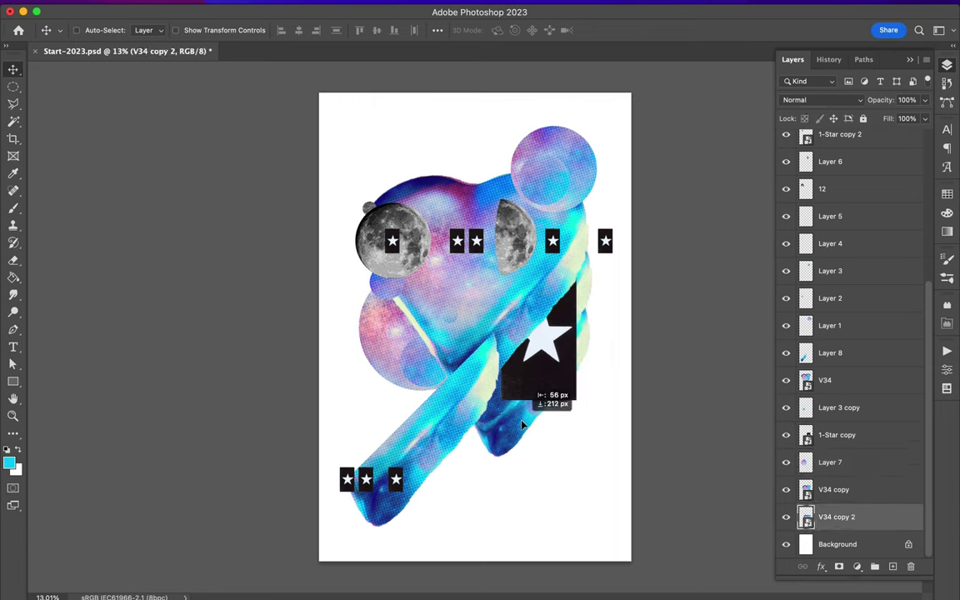
left_click(488, 287)
key("m")
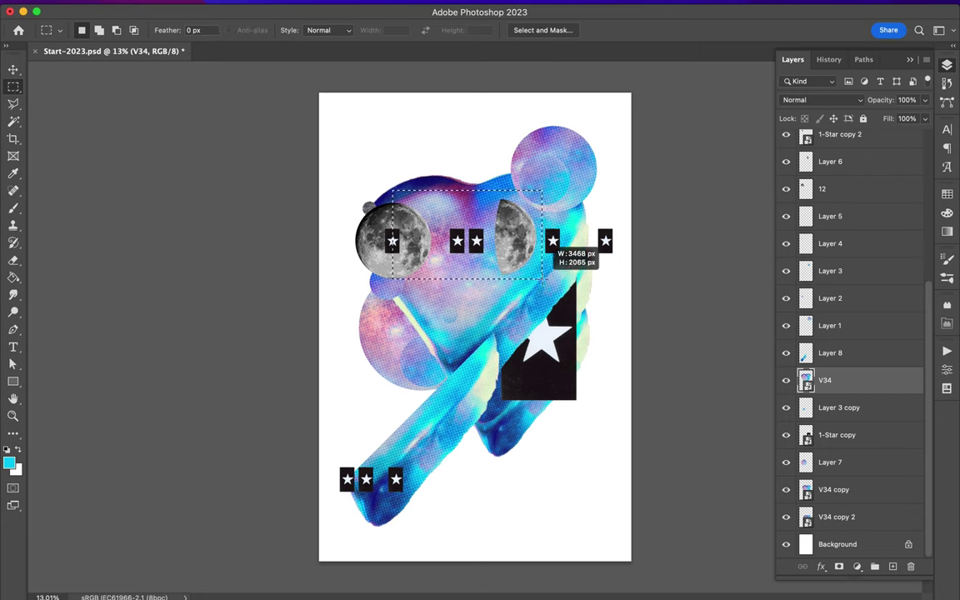
Step: Copy the heart texture to a new bottom layer, then rotate and scale it to cover the poster
key("ctrl+j")
key("v")
key("ctrl+shift+bracketleft")
key("ctrl+t")
left_click_drag(391, 172, 545, 156)
left_click_drag(357, 199, 356, 172)
left_click_drag(419, 258, 633, 563)
key("Return")
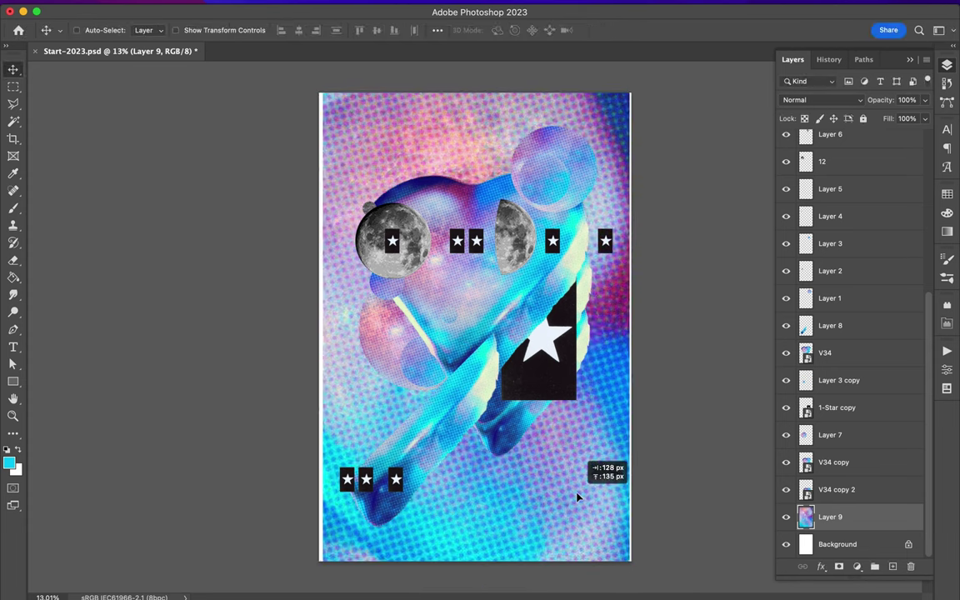
Step: Enlarge the backdrop texture further toward the top-left and fit the poster in view
key("ctrl+0")
key("ctrl+t")
left_click_drag(344, 120, 336, 102)
key("Return")
key("ctrl+0")
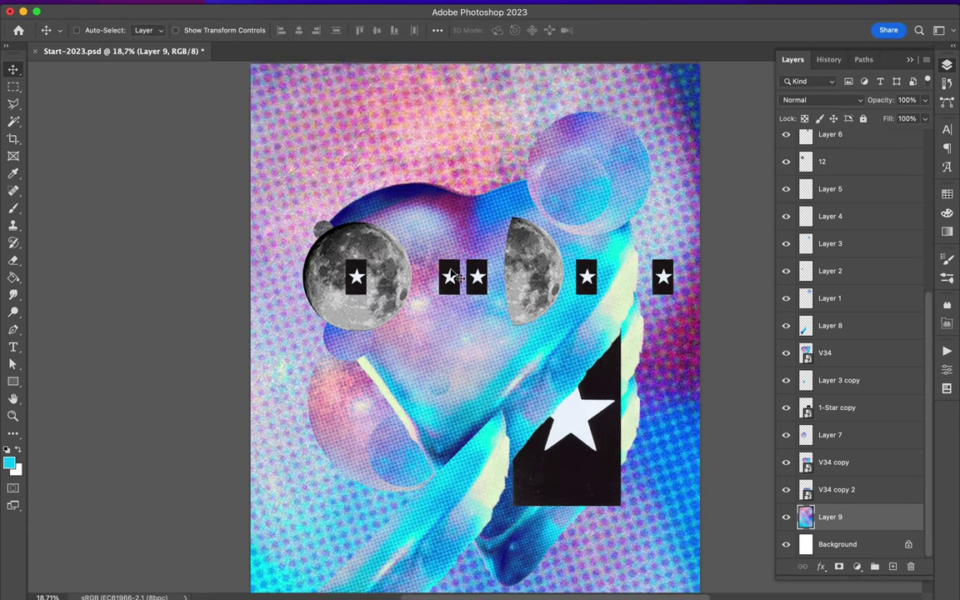
Step: Apply a heavy Gaussian Blur, radius 167.7, to the backdrop layer
left_click(311, 7)
left_click(540, 217)
mouse_move(767, 272)
left_mouse_down()
mouse_move(754, 274)
mouse_move(800, 274)
left_mouse_up()
left_click(872, 94)
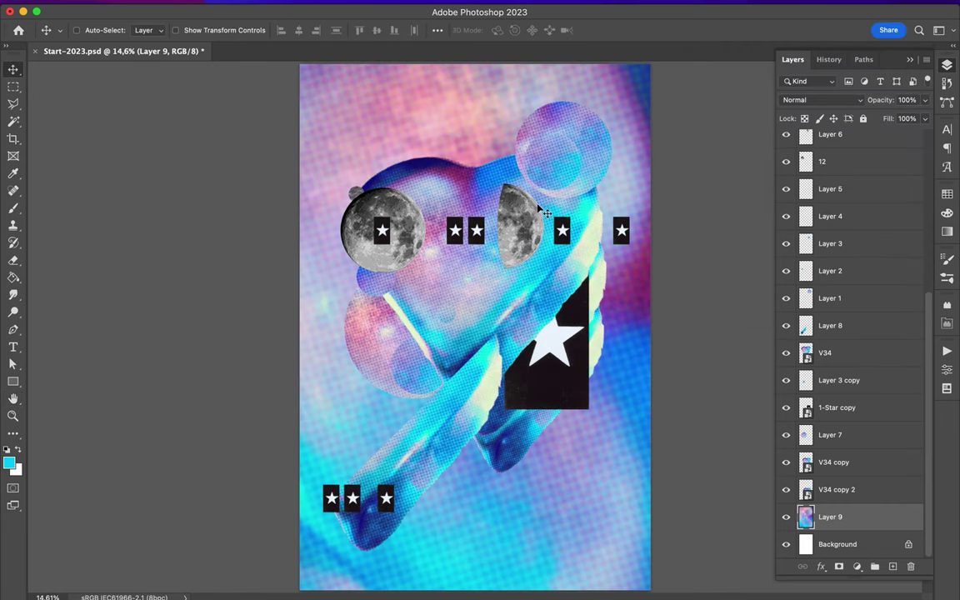
Step: Shrink the heart-row star tiles to 37% and reposition them between the moons
left_click(542, 172, "ctrl")
left_click(386, 501, "ctrl")
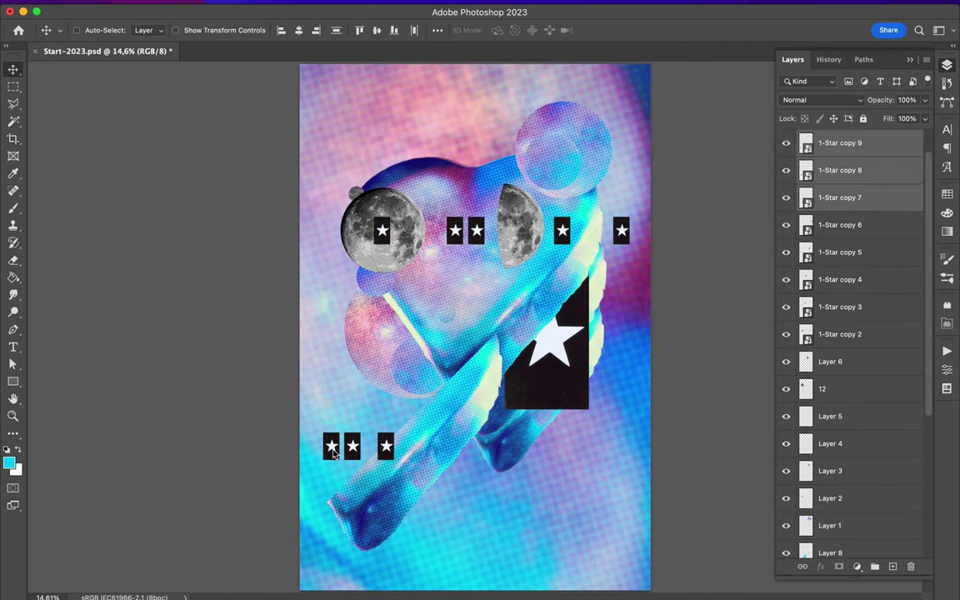
left_click_drag(332, 450, 332, 450)
scroll(410, 469, "down", 2)
left_click_drag(457, 250, 526, 247)
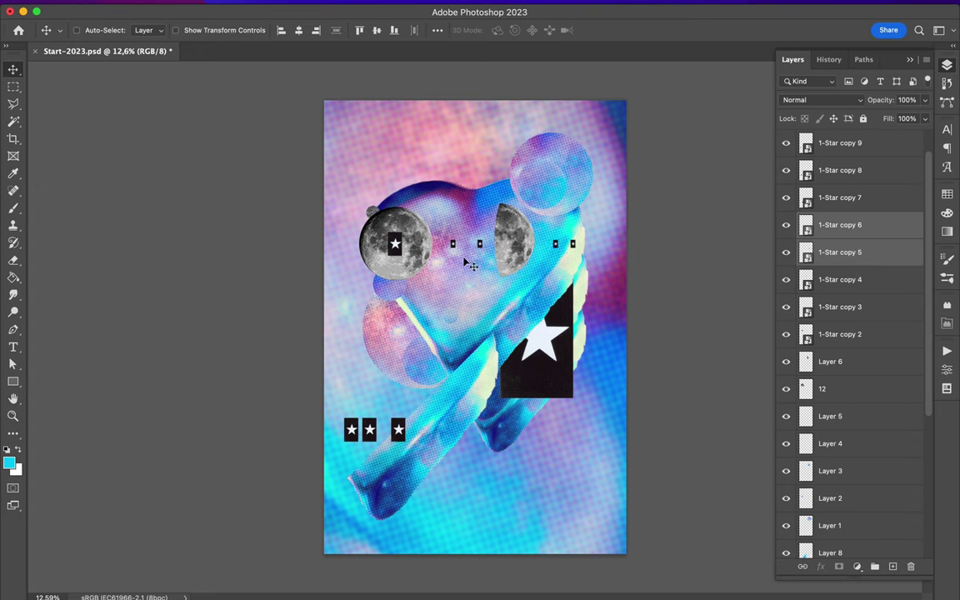
Step: Sample the magenta from the artwork as the foreground colour
left_click(480, 244)
left_click(557, 244)
key("i")
left_click_drag(457, 176, 464, 193)
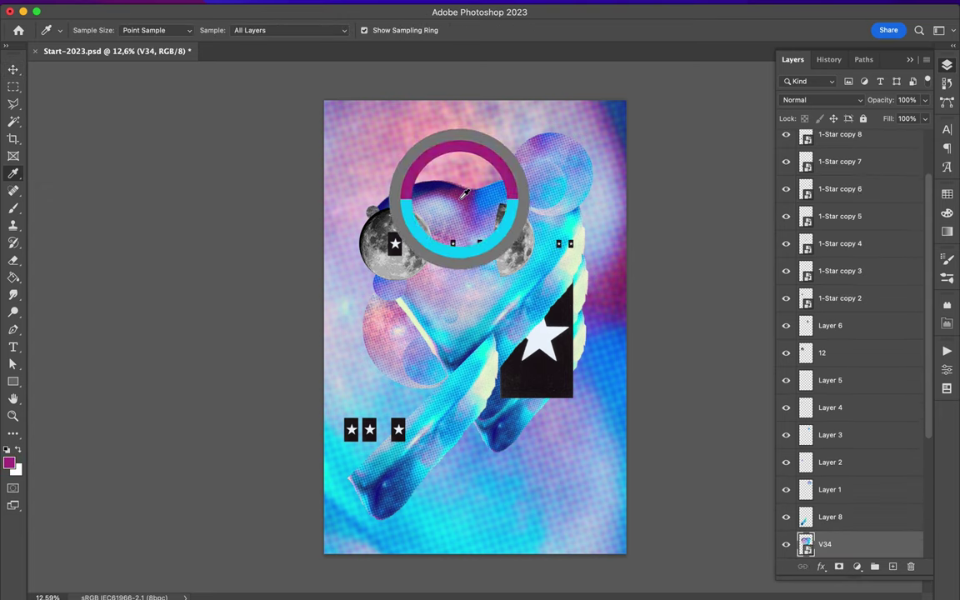
Step: Add a new empty layer and choose the Nibbled 'It's Going To Run Out' marker brush
key("b")
key("ctrl+shift+alt+n")
right_click(598, 198)
left_click(613, 373)
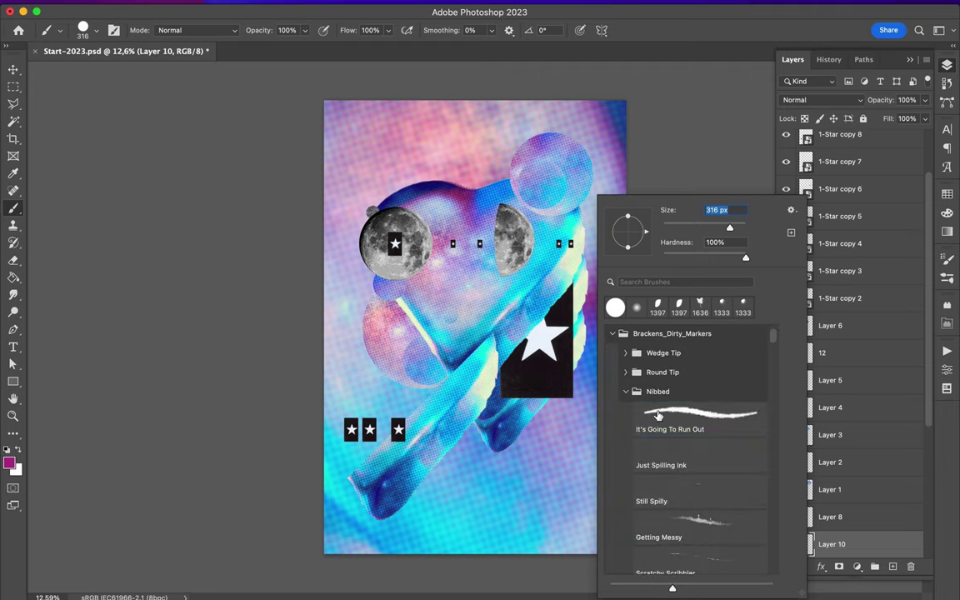
scroll(458, 250, "up", 5)
double_click(665, 421)
Step: Draw a small magenta crown just above the heart's top edge
left_click_drag(342, 171, 373, 193)
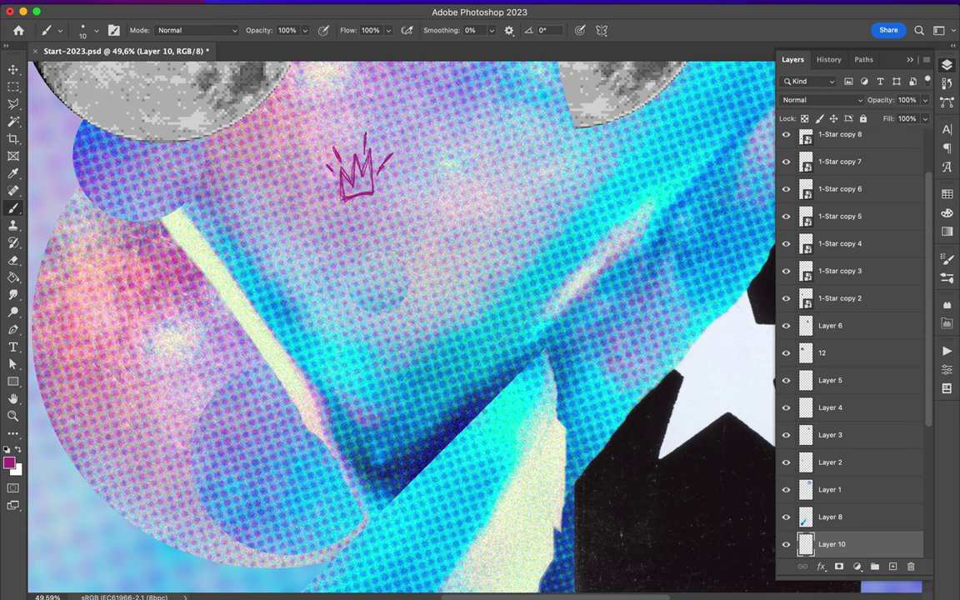
scroll(459, 301, "down", 1)
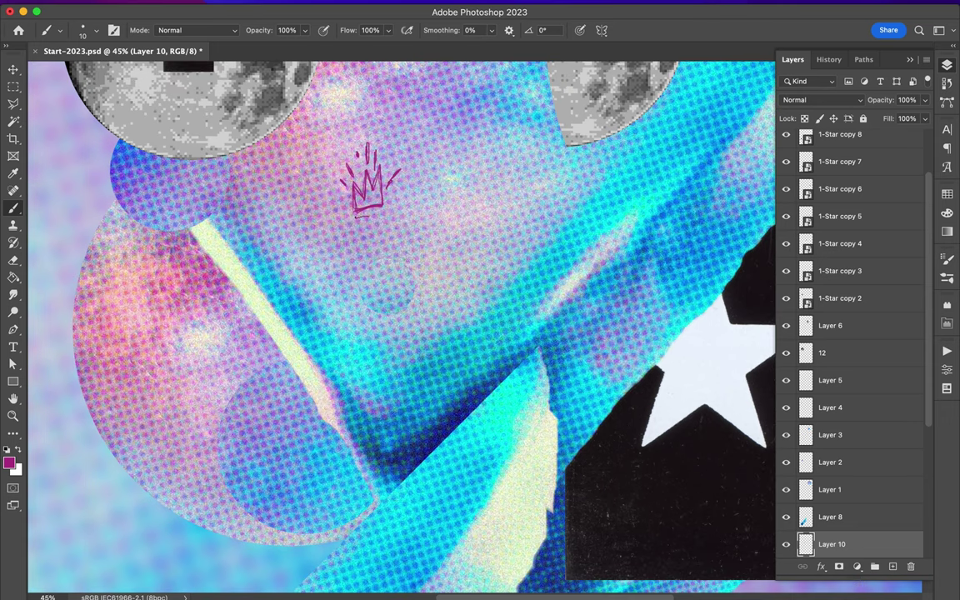
scroll(458, 300, "down", 3)
key("v")
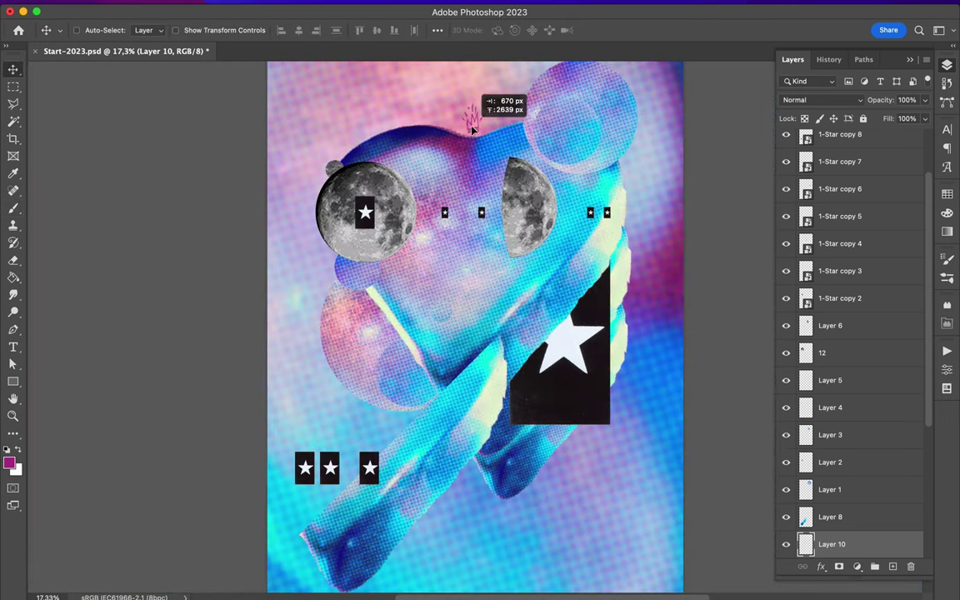
scroll(442, 325, "down", 2)
left_click(372, 258, "ctrl")
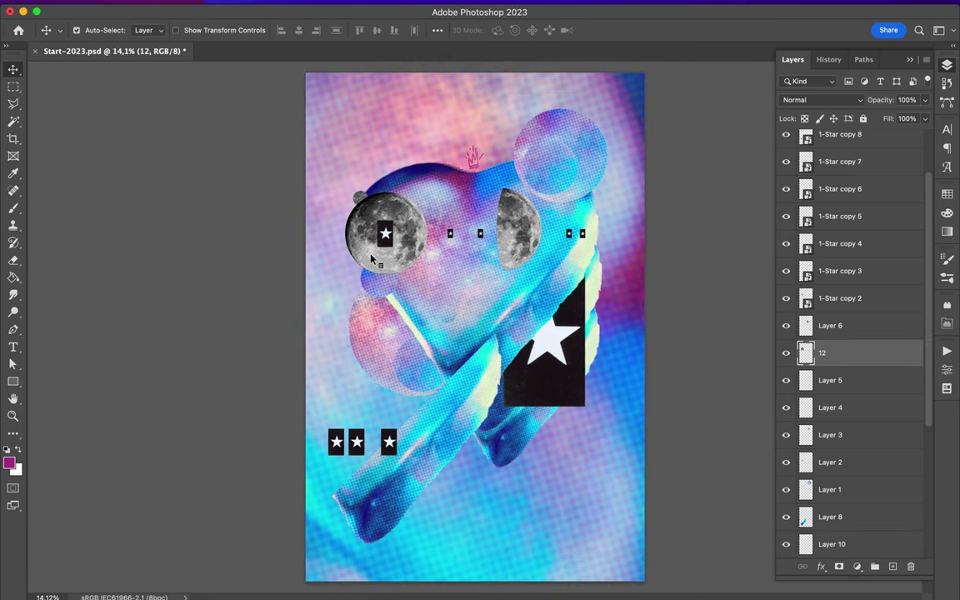
Step: Move the left moon and star tag up-right and place a blue stroke copy up-right
left_click(525, 235, "ctrl")
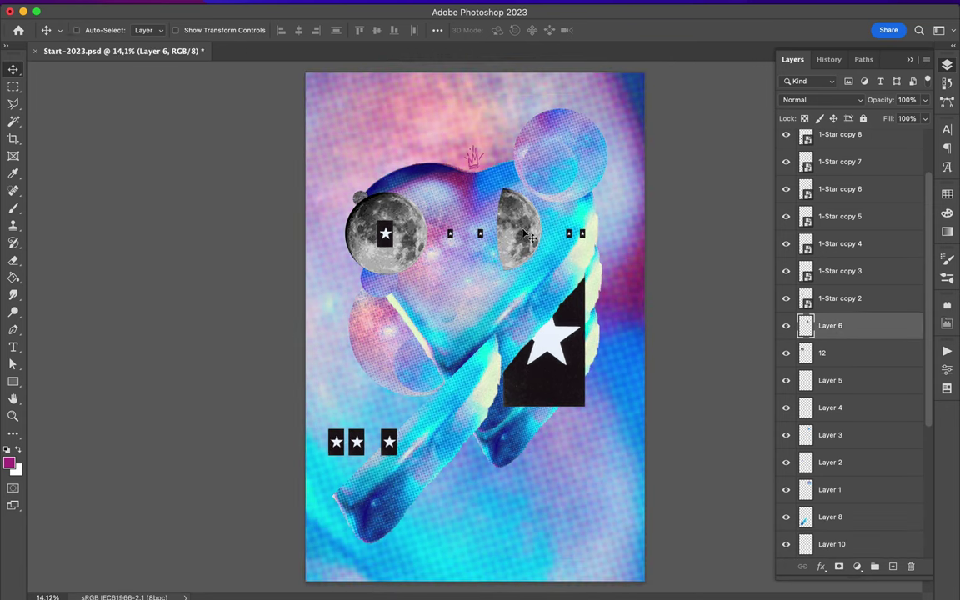
left_click(384, 238, "ctrl")
left_click_drag(384, 239, 441, 236)
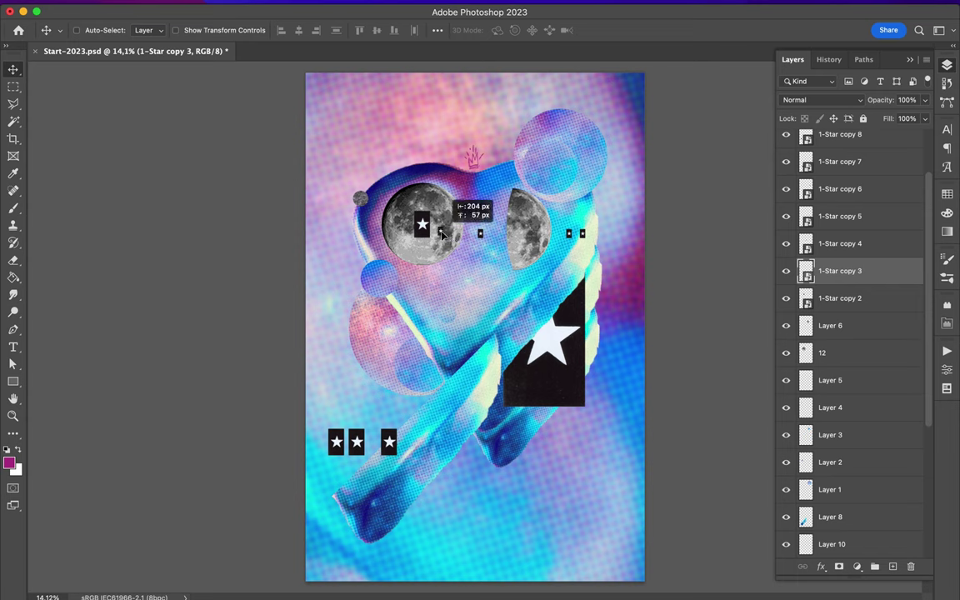
left_click(480, 392, "ctrl")
left_click_drag(480, 391, 667, 212)
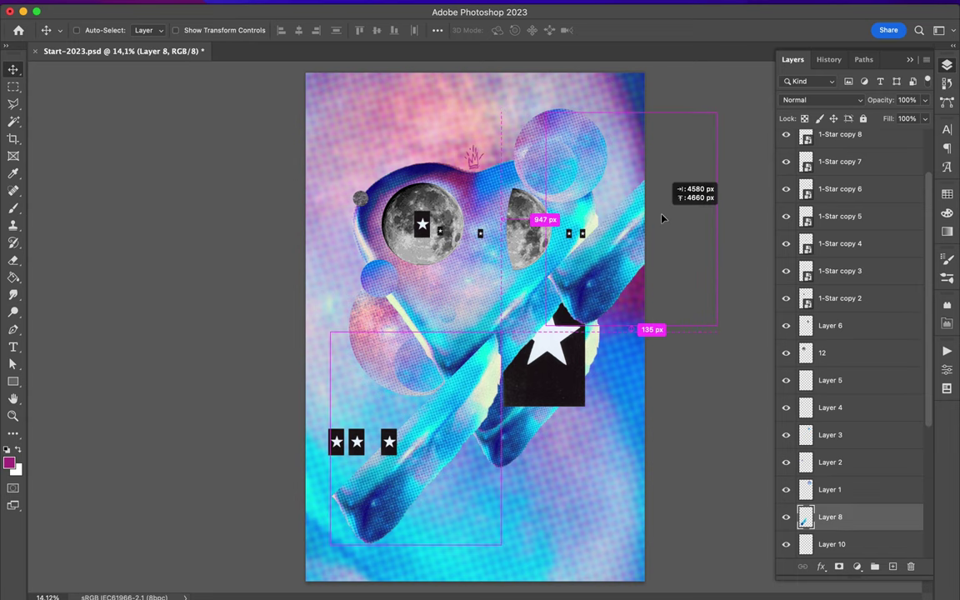
key("ctrl+minus")
left_click(102, 8)
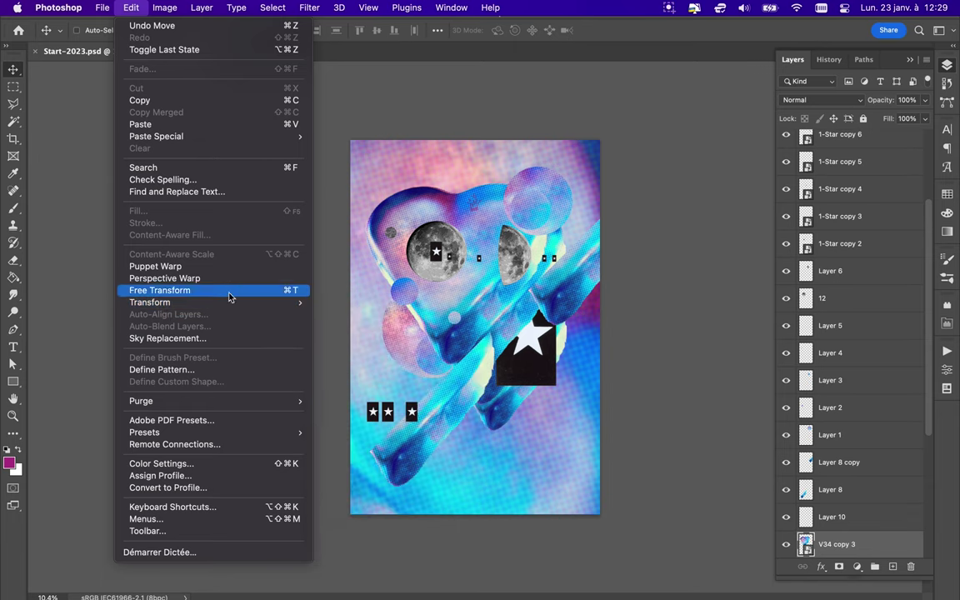
Step: Shrink a heart copy into the top-left and drop another heart near the bottom-right
left_click(344, 531)
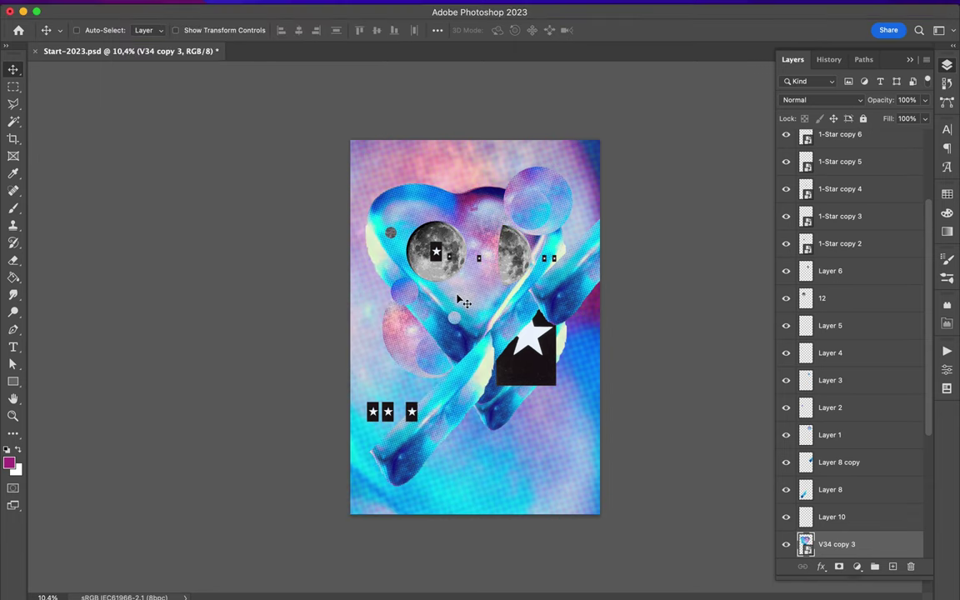
key("ctrl+t")
left_click_drag(410, 267, 392, 207)
key("Return")
left_click_drag(603, 473, 579, 484)
key("ctrl+0")
Step: Duplicate a black star rectangle near the top and stretch it behind the moons
left_click(439, 231, "ctrl")
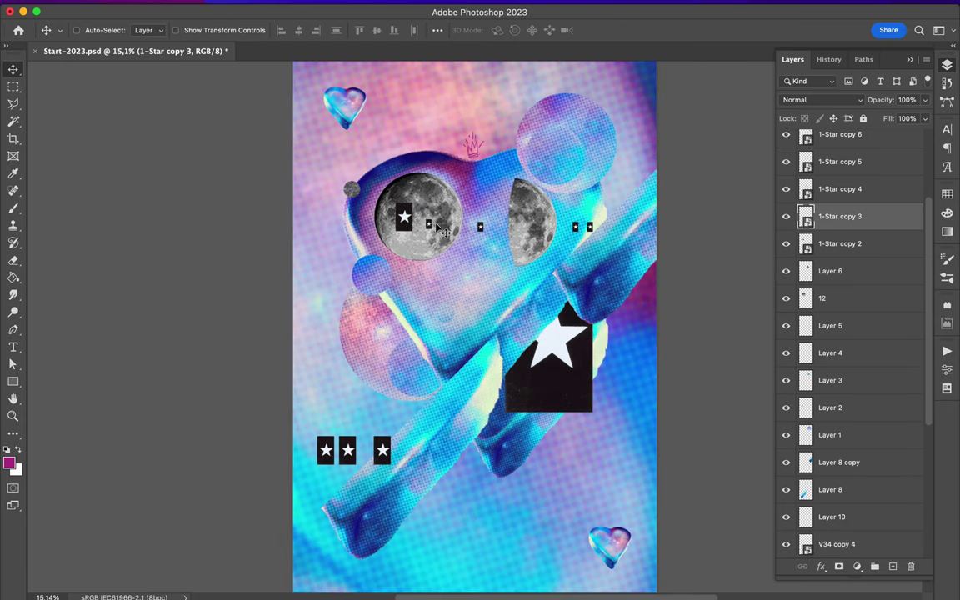
left_click(485, 321, "ctrl")
left_click_drag(481, 226, 413, 109)
key("ctrl+t")
left_click_drag(450, 63, 454, 161)
key("Return")
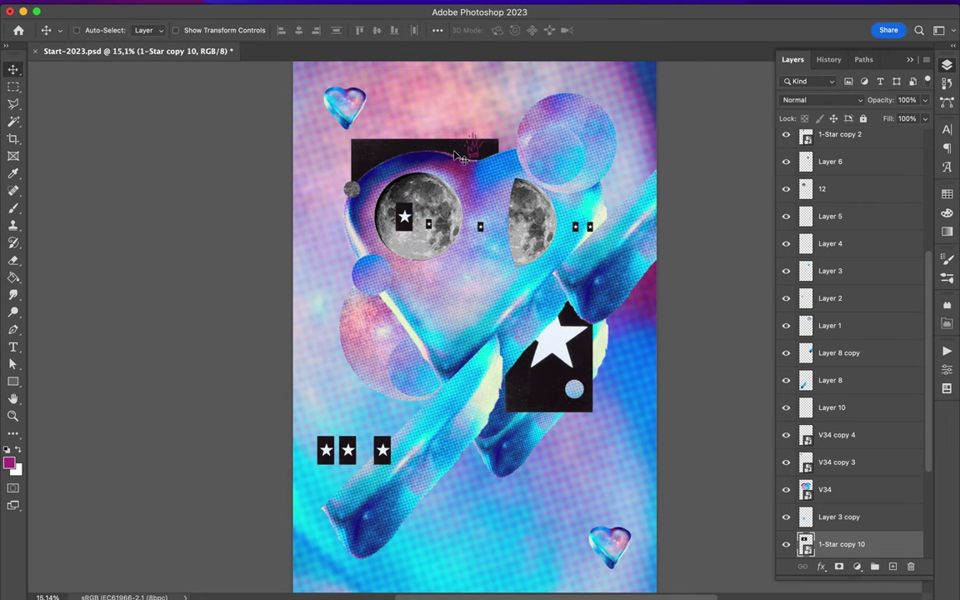
Step: Duplicate and flip the blue diagonal stroke, try placing it, then delete the flipped copy
scroll(537, 394, "down", 2)
left_click(560, 456, "ctrl")
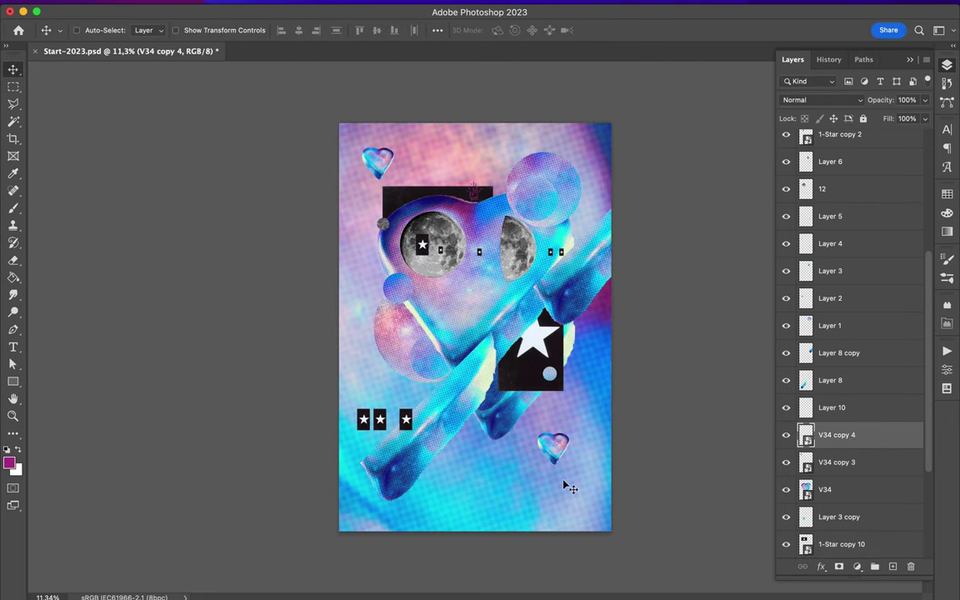
left_click(386, 379, "ctrl")
left_click_drag(386, 379, 383, 364)
left_click(131, 7)
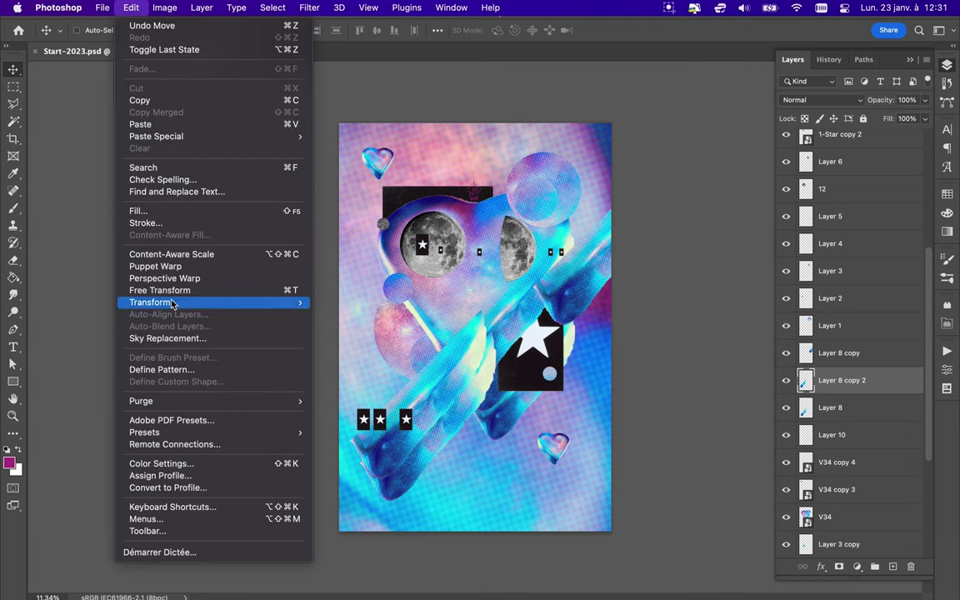
left_click(372, 551)
left_click(131, 8)
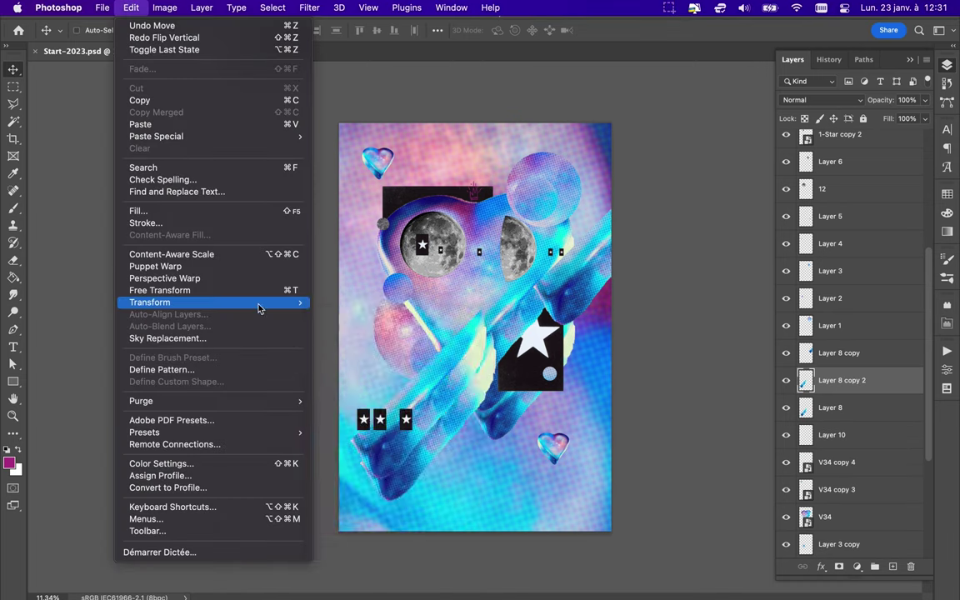
key("Escape")
left_click_drag(479, 358, 605, 192)
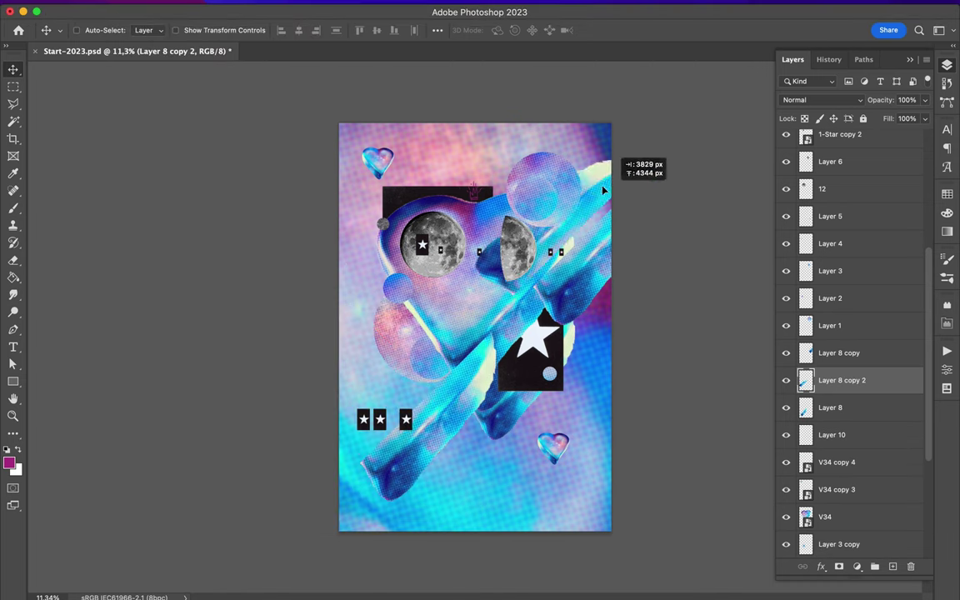
left_click_drag(811, 380, 810, 505)
left_click_drag(448, 304, 411, 263)
key("Delete")
Step: Move the V34 heart and Layer 8 down together, nudge the moons, and raise Layer 2
left_click(428, 284, "ctrl")
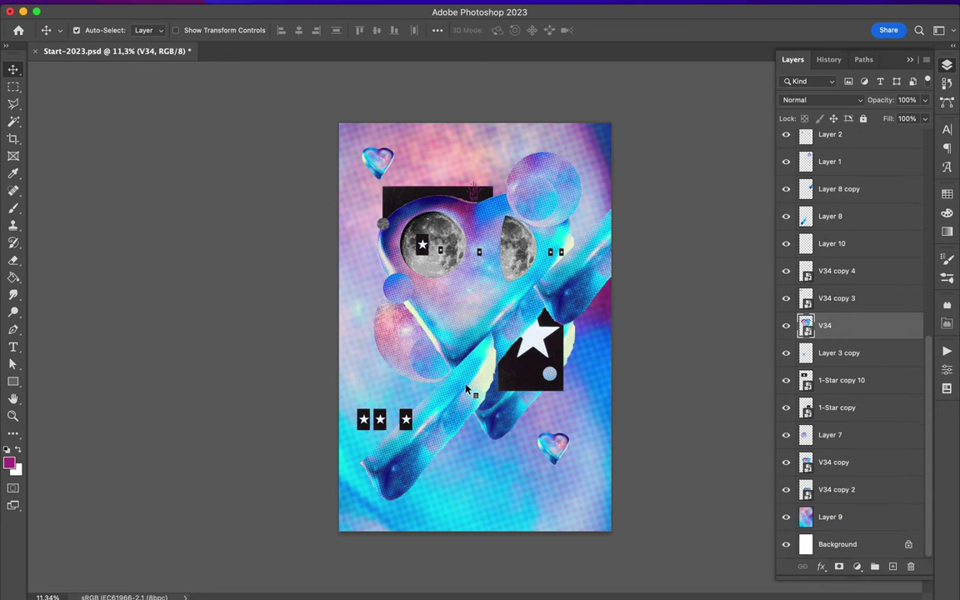
left_click(465, 372, "ctrl+shift")
left_click_drag(465, 389, 465, 403)
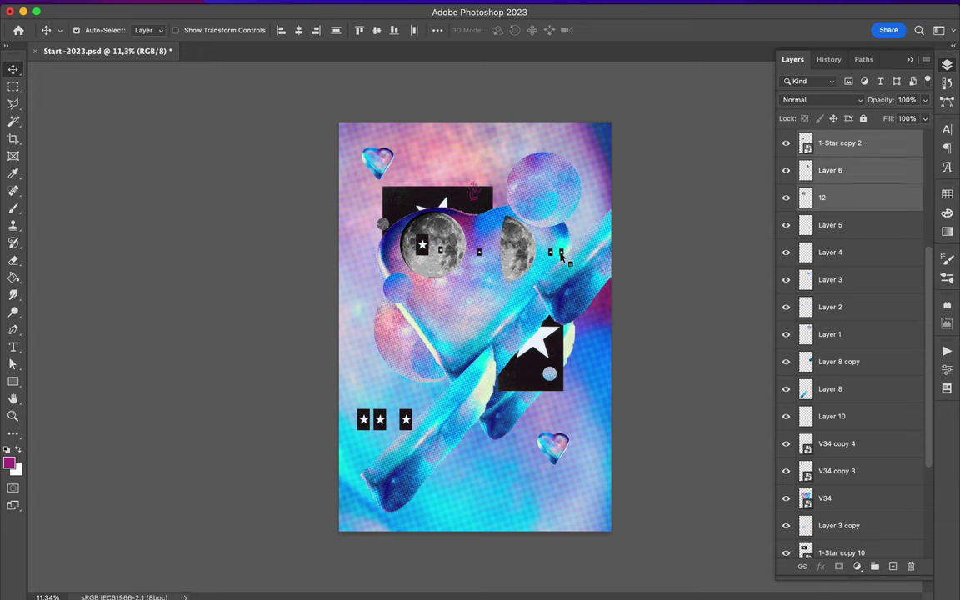
left_click_drag(390, 280, 390, 294)
key("ctrl+bracketright")
key("ctrl+bracketright")
key("ctrl+bracketright")
key("ctrl+bracketright")
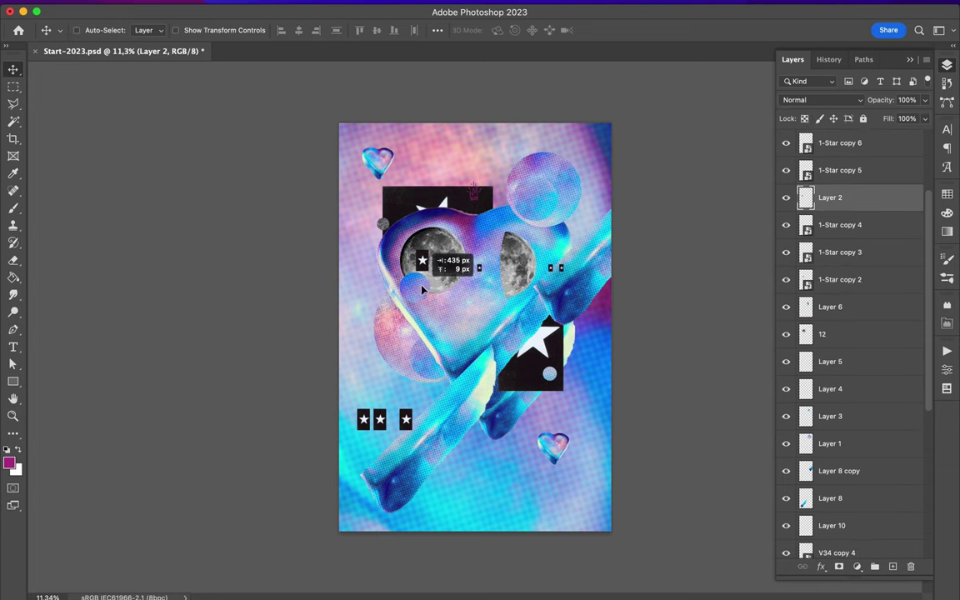
Step: Duplicate the blue circle above the heart, place it left, and shift the blue stroke up-right
left_click_drag(388, 305, 525, 214)
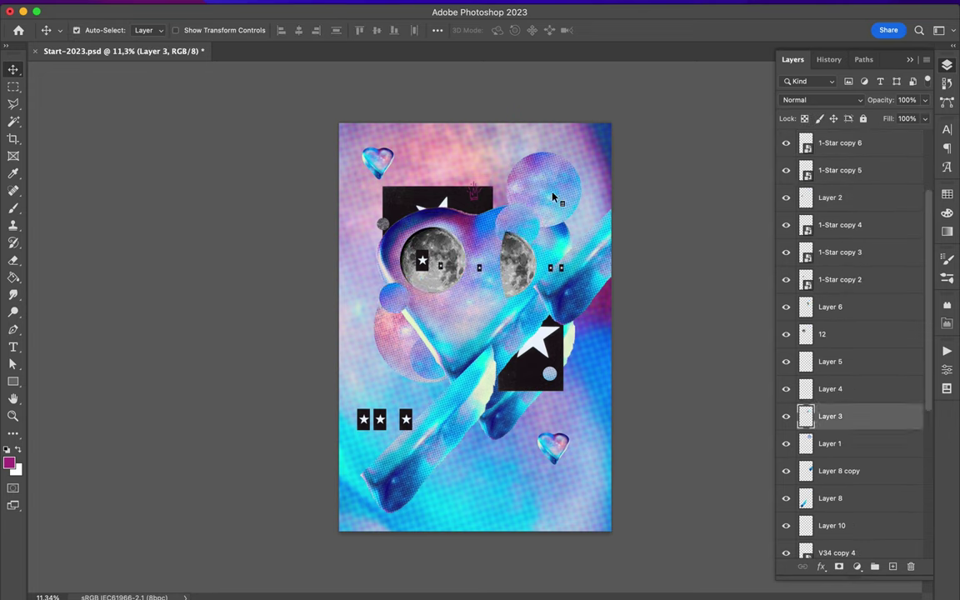
left_click_drag(850, 443, 850, 500)
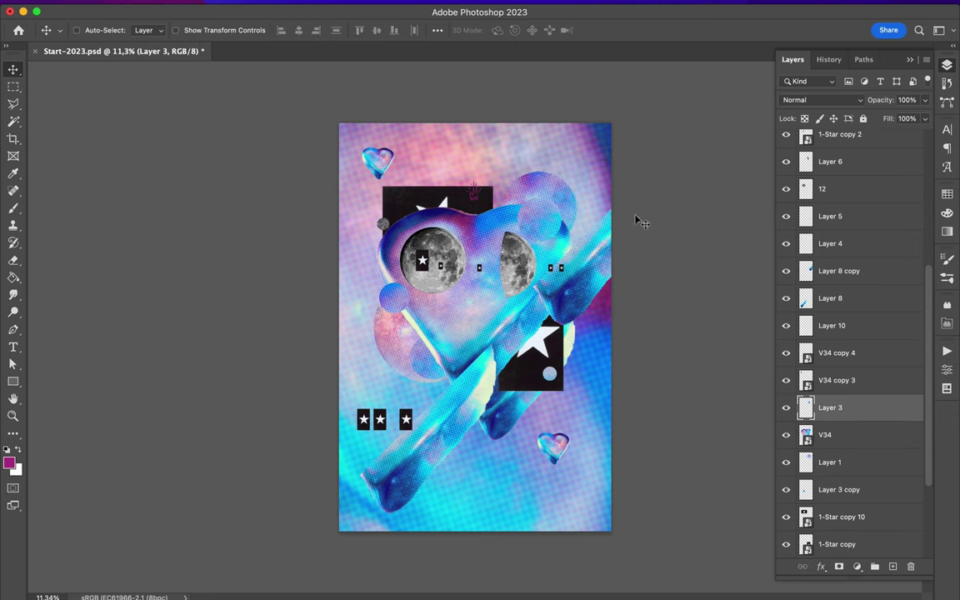
key("ctrl+bracketright")
key("ctrl+bracketright")
left_click_drag(414, 329, 409, 342)
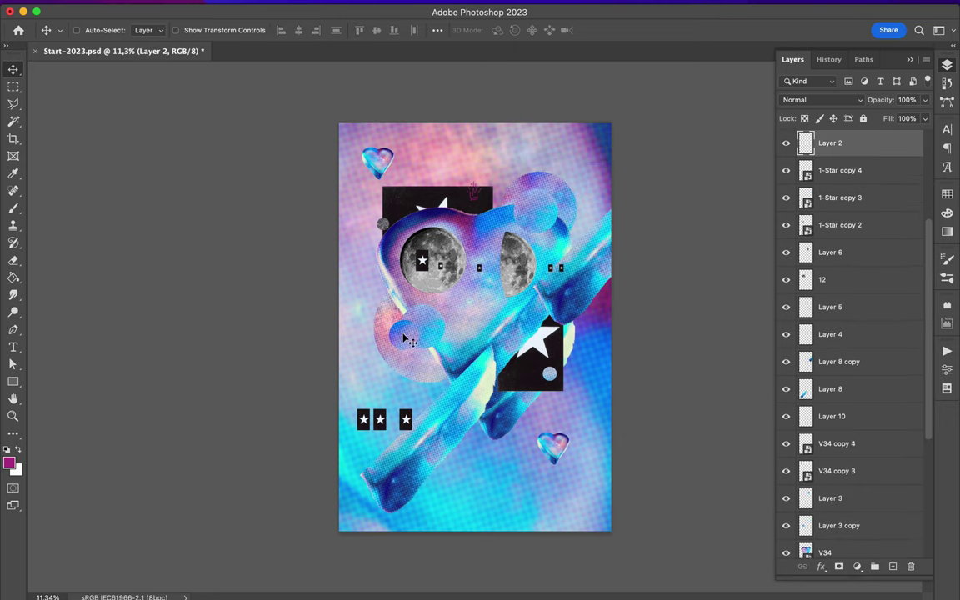
left_click_drag(434, 410, 424, 362)
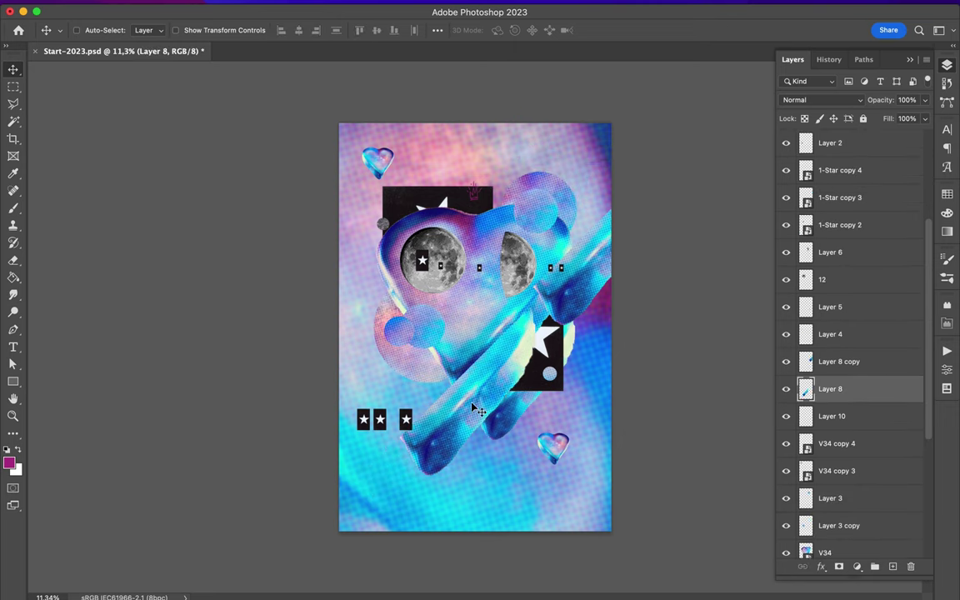
Step: Reposition the three star tags, the top-left and bottom-right hearts, and the black star panel
left_click_drag(382, 424, 420, 409)
left_click_drag(376, 161, 388, 185)
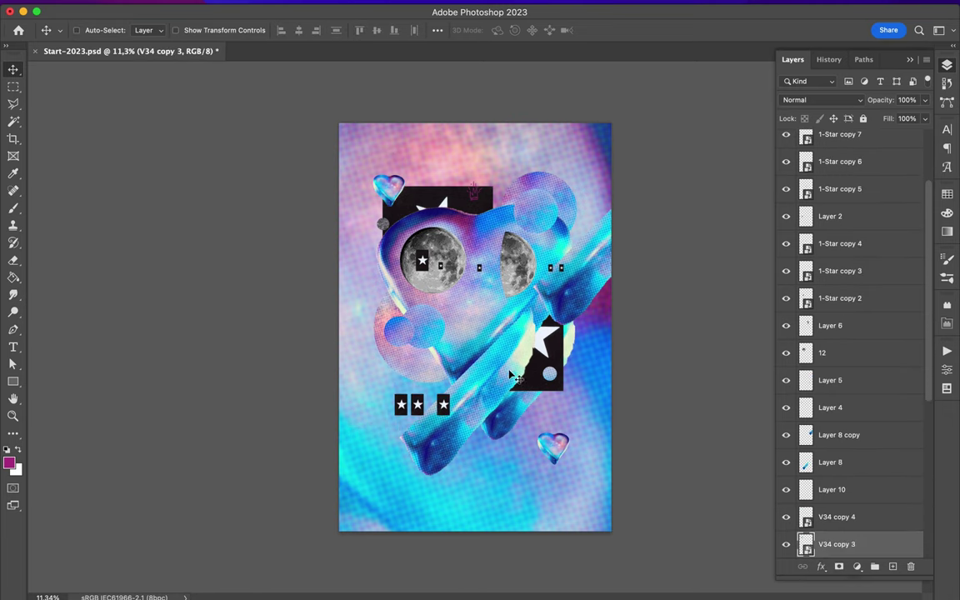
left_click_drag(553, 446, 528, 425)
left_click_drag(542, 341, 535, 371)
left_click_drag(525, 417, 534, 441)
Step: Hide moon layers 6 and 12 and stack duplicated star tags vertically
left_click(434, 260)
left_click(517, 260, "shift")
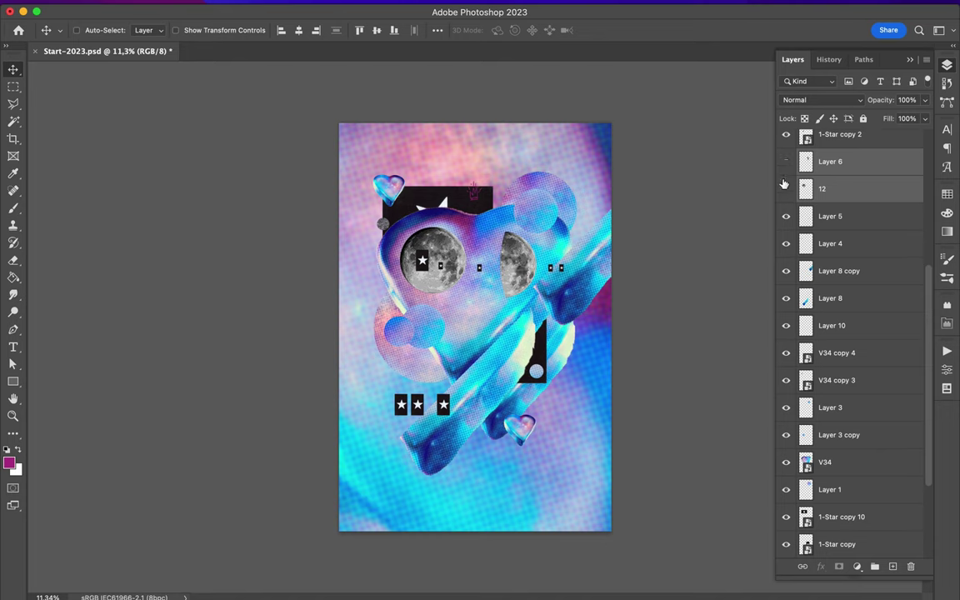
key("super+comma")
left_click_drag(423, 261, 442, 267)
mouse_move(440, 227)
left_mouse_down()
mouse_move(440, 167)
mouse_move(440, 179)
left_mouse_up()
left_click_drag(441, 179, 440, 388)
Step: Reposition the top black tile behind the heart
left_click(494, 279, "super")
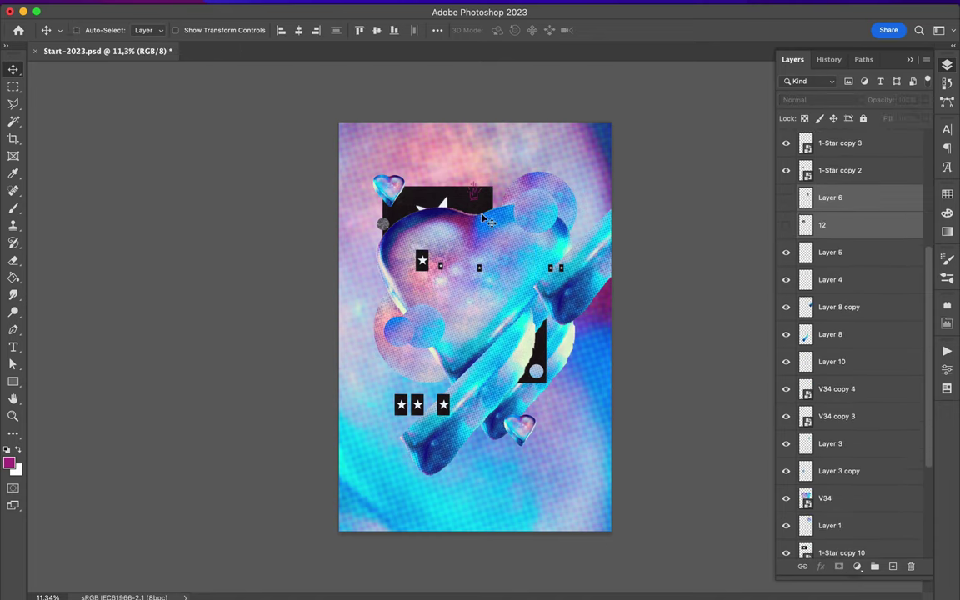
left_click(488, 302, "super")
left_click_drag(477, 194, 392, 229)
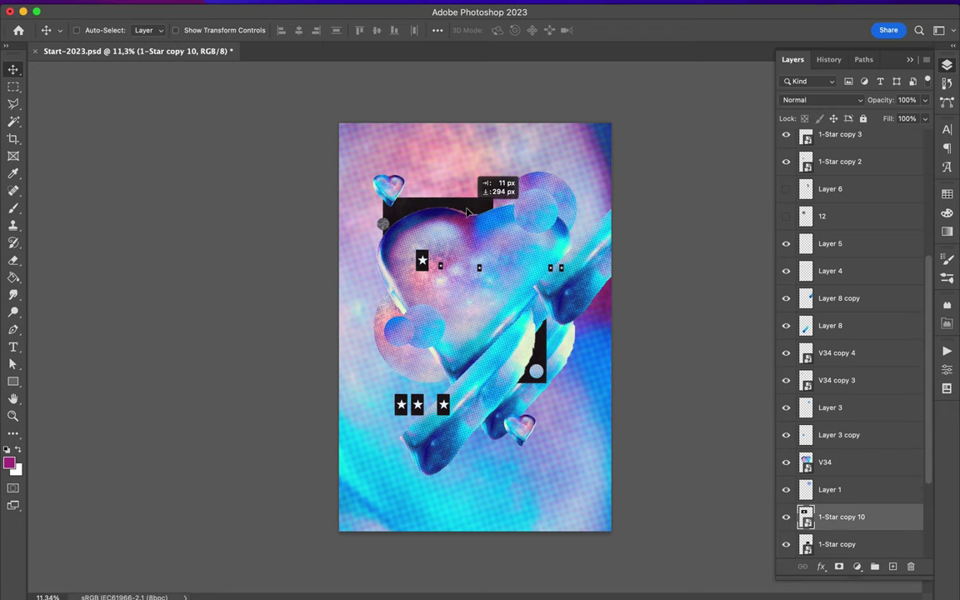
left_click(392, 230, "super")
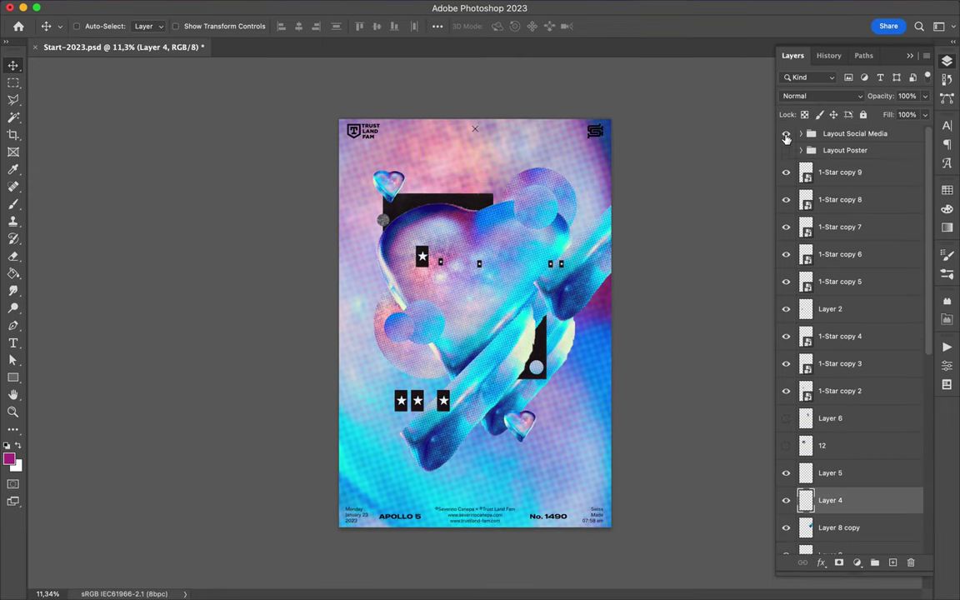
Step: Align a star tile flush with the poster's edge and select the Layout Poster group
mouse_move(483, 344)
left_mouse_down()
mouse_move(344, 439)
mouse_move(640, 398)
mouse_move(631, 410)
mouse_move(610, 337)
left_mouse_up()
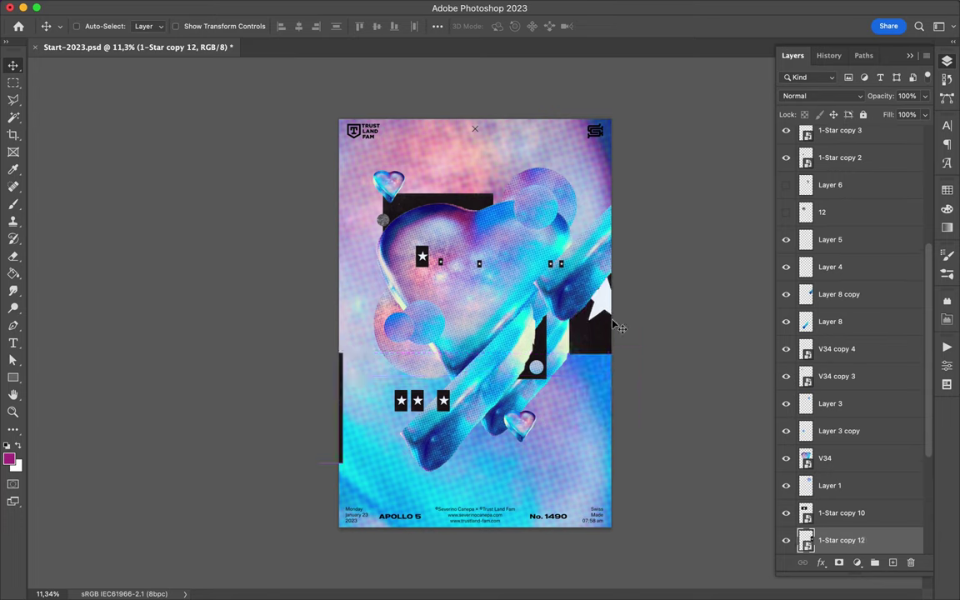
left_click_drag(610, 338, 603, 341)
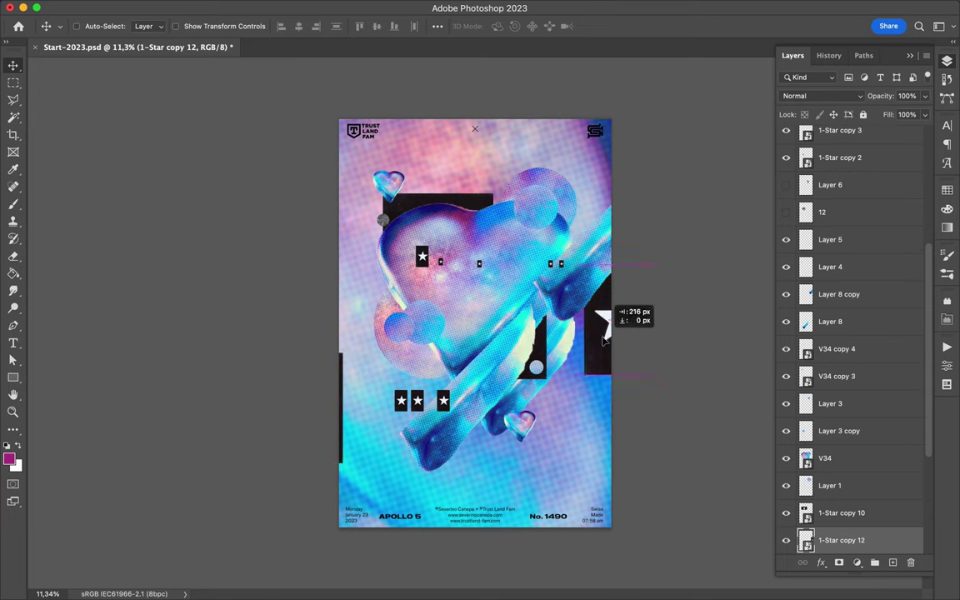
scroll(803, 187, "up", 5)
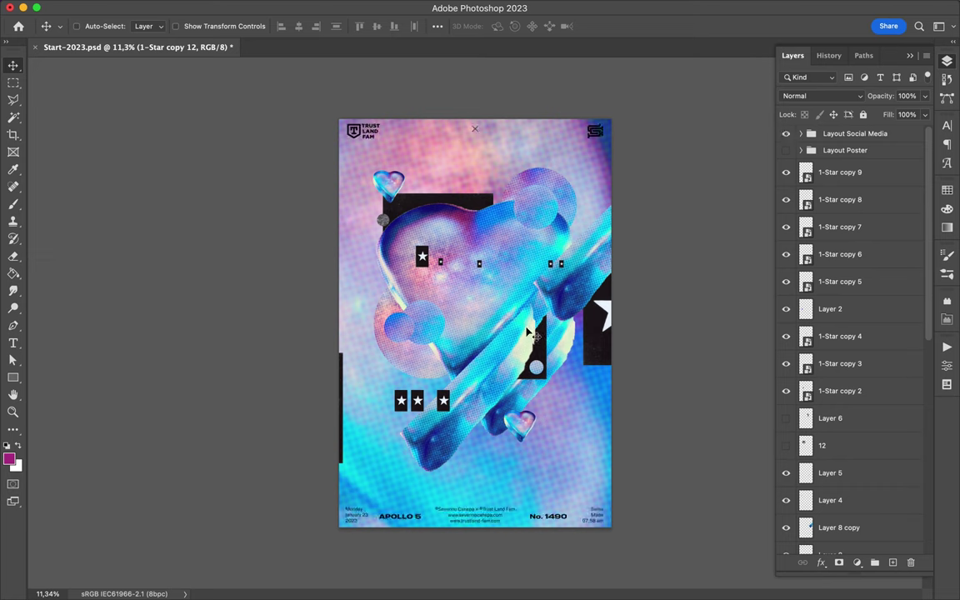
left_click(805, 151)
left_click_drag(531, 284, 532, 290)
Step: Show moon layer 12, duplicate it, and place the copy below V34
left_click(786, 412)
left_click(834, 412)
key("ctrl+j")
left_click_drag(842, 371, 861, 501)
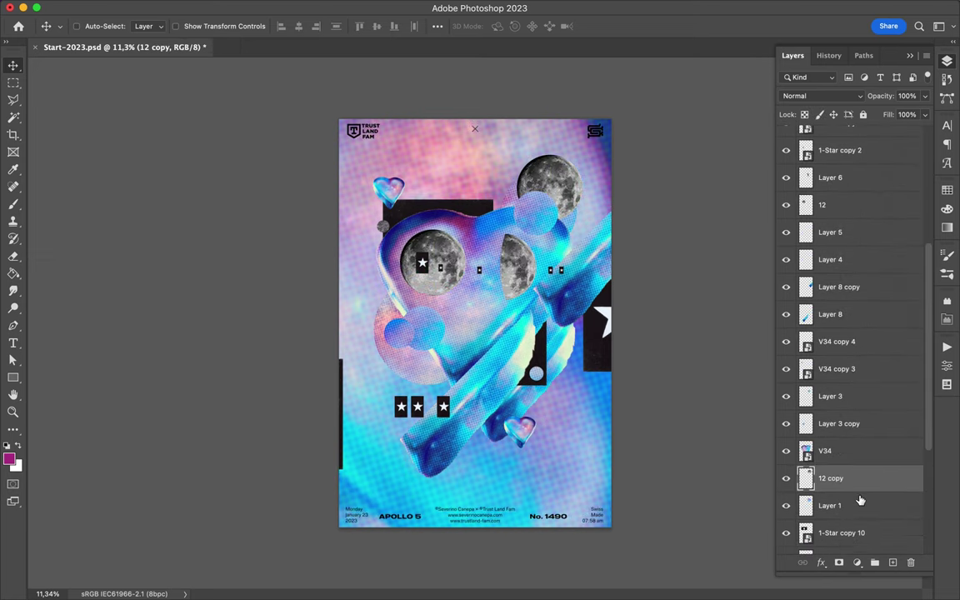
Step: Shrink a moon copy top-right, duplicate it lower-left, and shift the right-hand moon left
key("ctrl+bracketleft")
left_click_drag(560, 177, 563, 213)
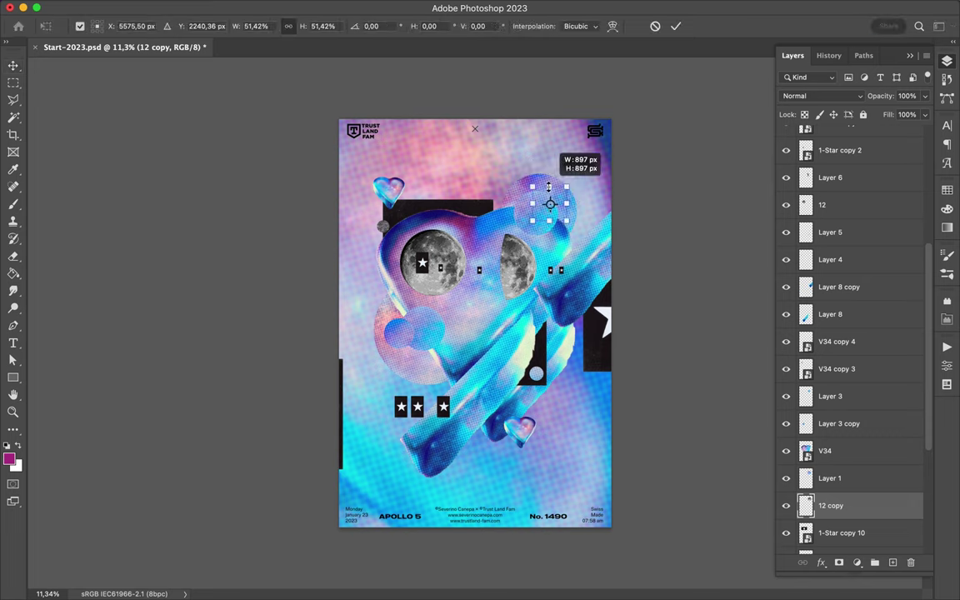
key("ctrl+bracketright")
key("ctrl+bracketright")
key("ctrl+bracketright")
key("ctrl+bracketright")
key("ctrl+bracketright")
key("ctrl+bracketright")
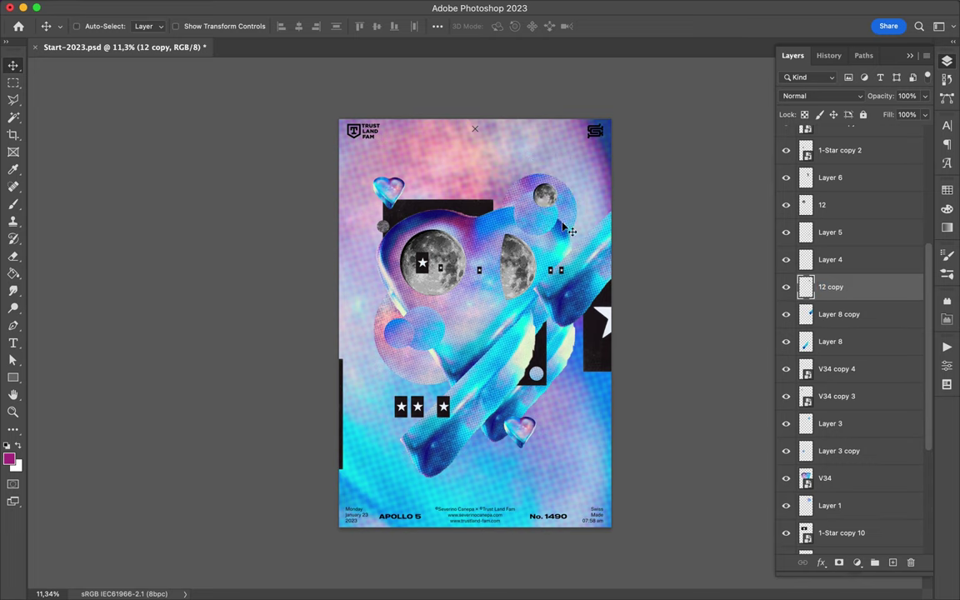
left_click_drag(570, 230, 420, 365, "alt")
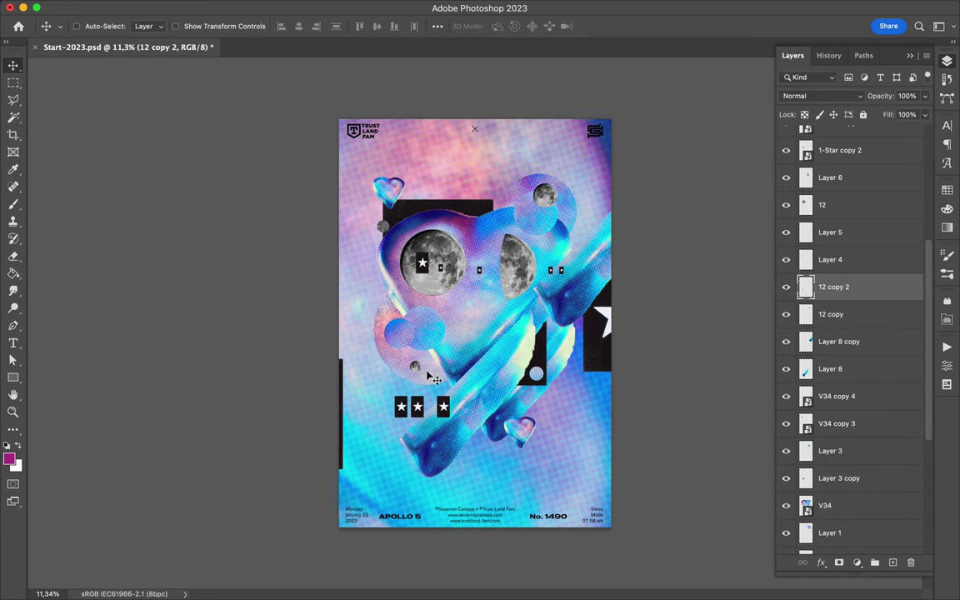
scroll(444, 356, "up", 3)
mouse_move(541, 227)
left_mouse_down()
mouse_move(488, 229)
mouse_move(482, 357)
left_mouse_up()
scroll(488, 229, "down", 3)
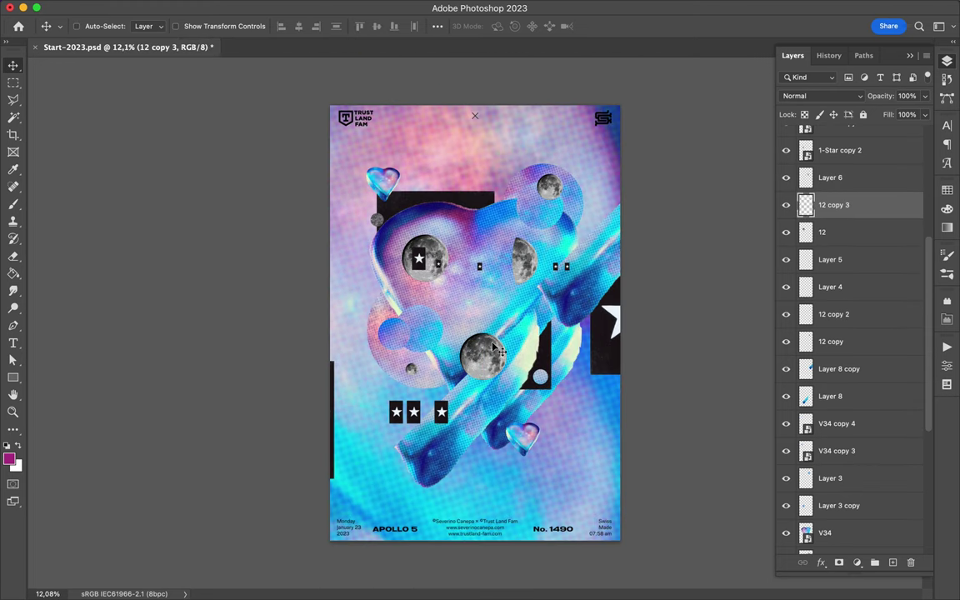
Step: Try the Pointillize filter and cancel it
left_click(309, 8)
left_click(532, 300)
key("Escape")
left_click(309, 8)
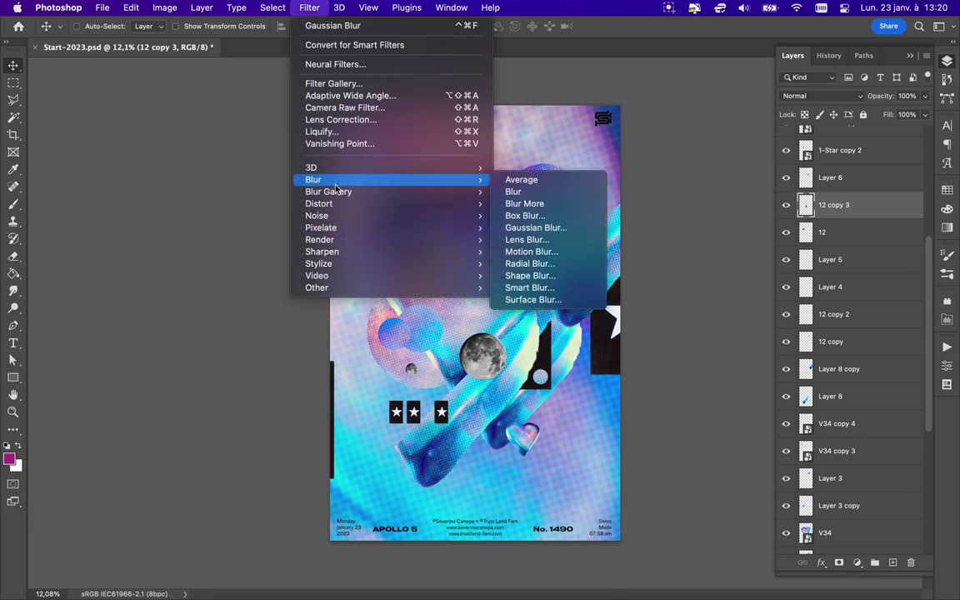
Step: Mosaic the lower moon with large cells below Layer 1, copy the blocks right, and reposition 1-Star copy 10
left_click(524, 288)
left_click_drag(19, 215, 34, 217)
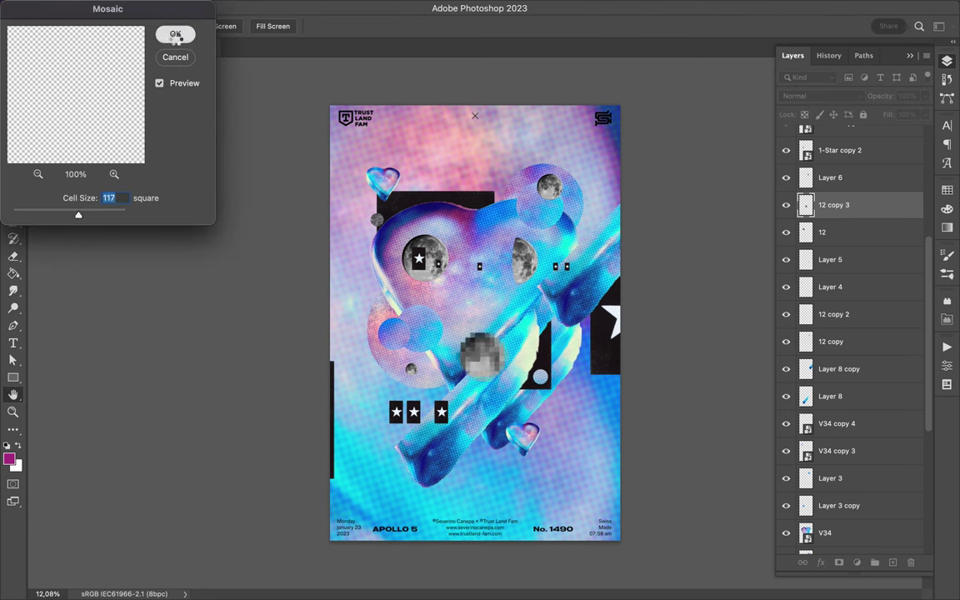
left_click(176, 35)
left_click_drag(834, 205, 873, 450)
left_click_drag(411, 366, 551, 334, "alt")
left_click_drag(408, 205, 434, 194, "ctrl")
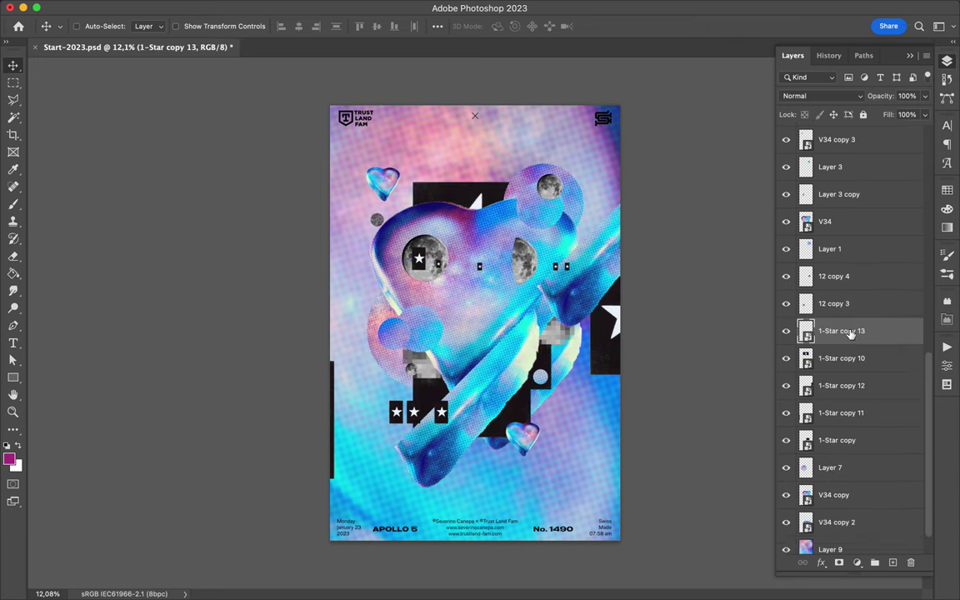
Step: Move 1-Star copy 13 above Layer 9 and place a copy of the blue Layer 1 shape over the heart
left_click_drag(850, 331, 842, 477)
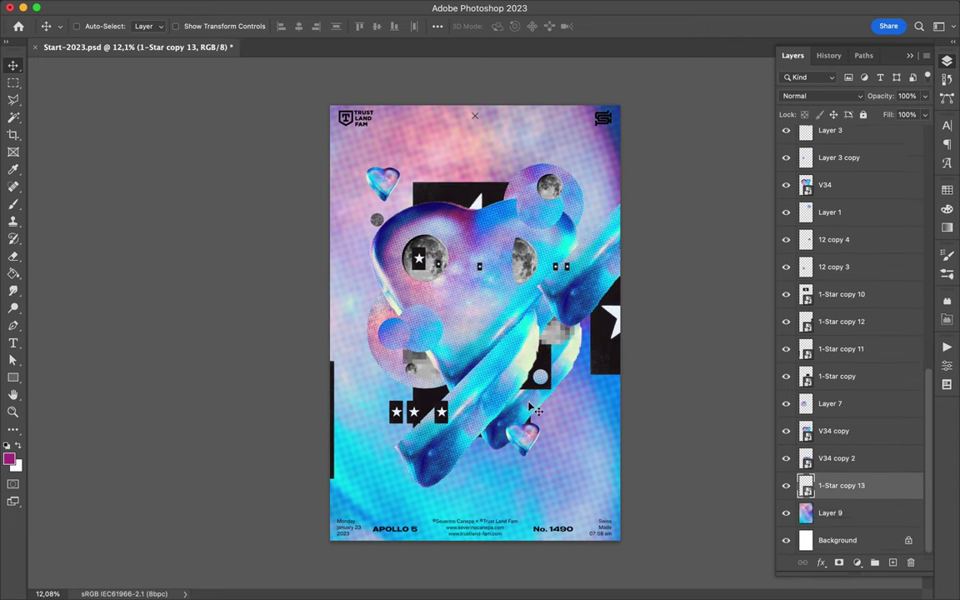
left_click(400, 349, "ctrl")
left_click_drag(440, 334, 457, 313)
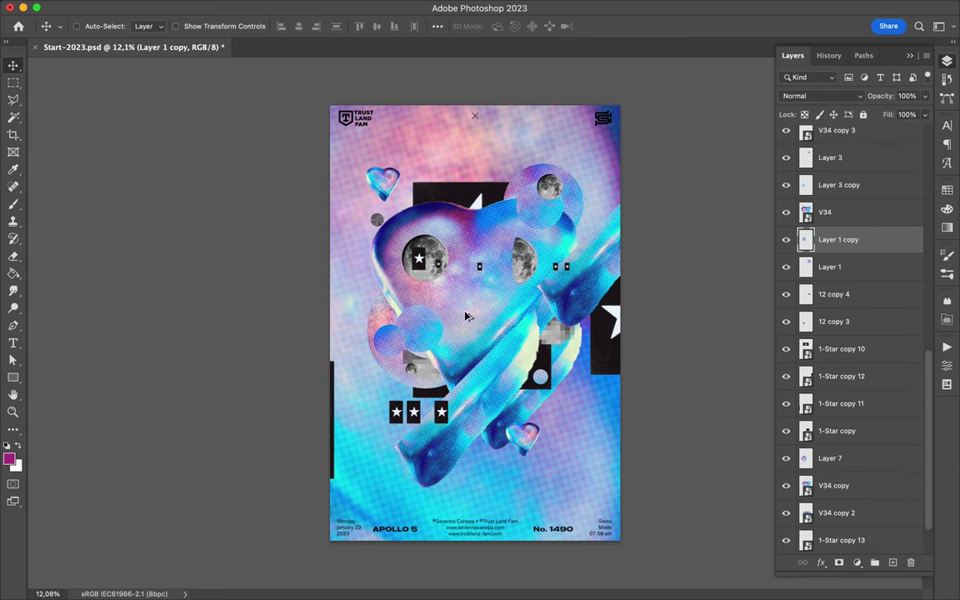
left_click_drag(477, 308, 465, 298)
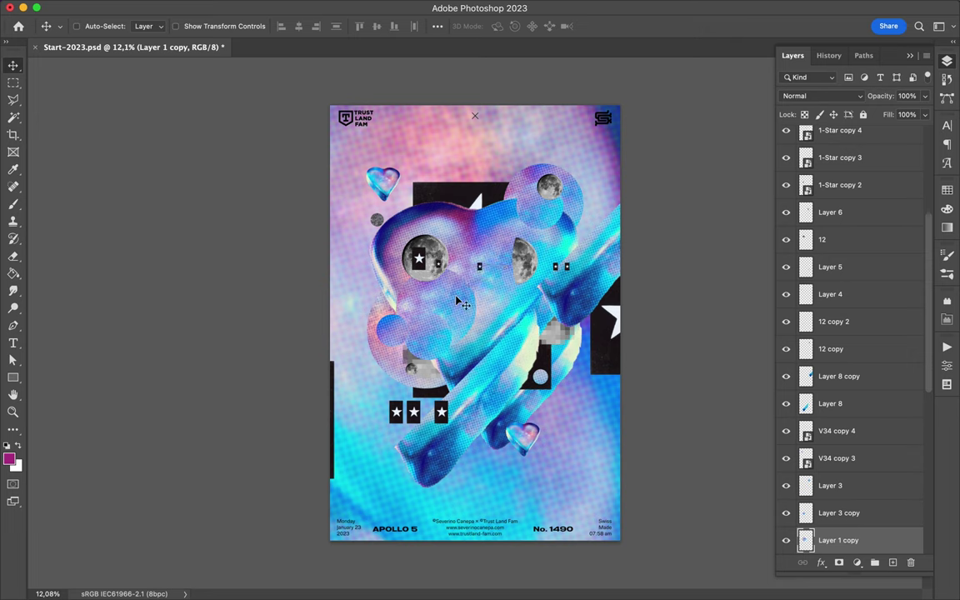
Step: Enlarge the moon inside the heart and duplicate Layer 3
left_click(393, 239, "ctrl")
left_click(421, 251, "ctrl")
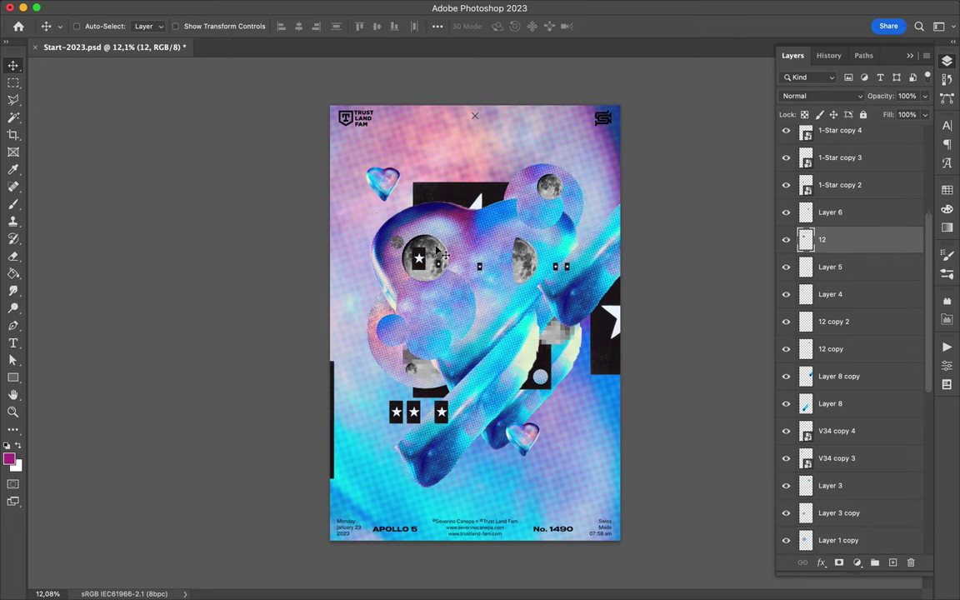
key("ctrl+t")
left_click_drag(447, 280, 455, 288)
key("Return")
left_click(358, 242, "ctrl")
key("ctrl+j")
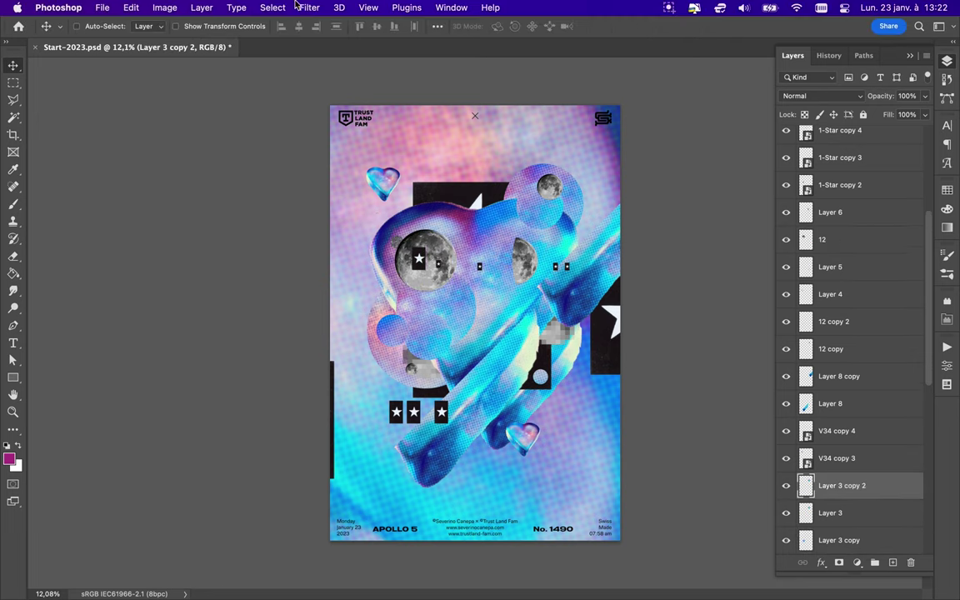
Step: Apply a 159-cell Mosaic to the Layer 3 copy and duplicate the patch lower on the poster
left_click(309, 7)
left_click(319, 26)
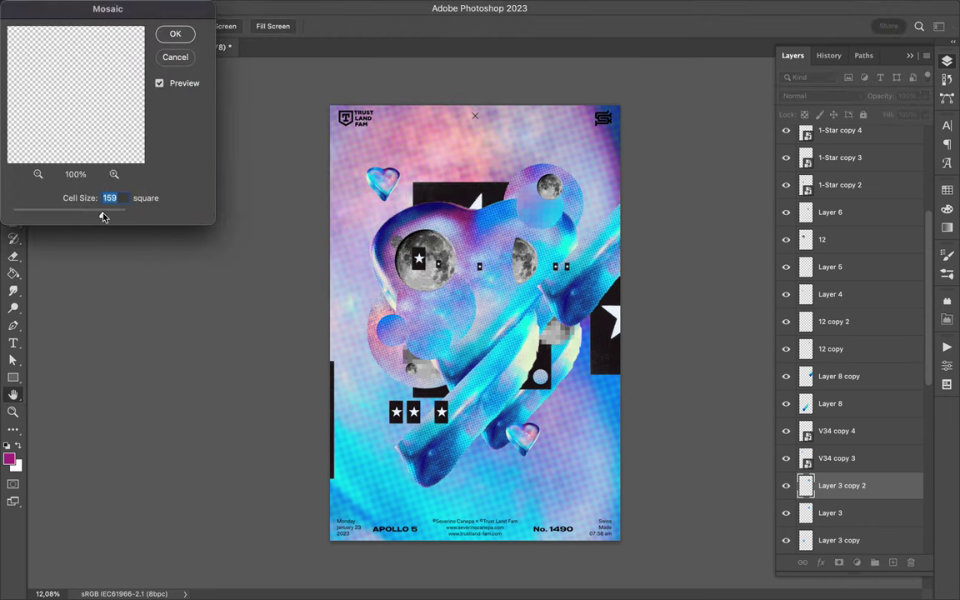
key("Return")
mouse_move(538, 225)
left_mouse_down()
mouse_move(514, 367)
mouse_move(546, 399)
left_mouse_up()
Step: Reorder the mosaic copies, putting Layer 3 copy 3 above Layer 9, and hide the layout text
mouse_move(842, 486)
left_mouse_down()
mouse_move(847, 511)
mouse_move(840, 308)
mouse_move(842, 485)
left_mouse_up()
mouse_move(604, 364)
left_mouse_down()
mouse_move(551, 423)
mouse_move(375, 267)
left_mouse_up()
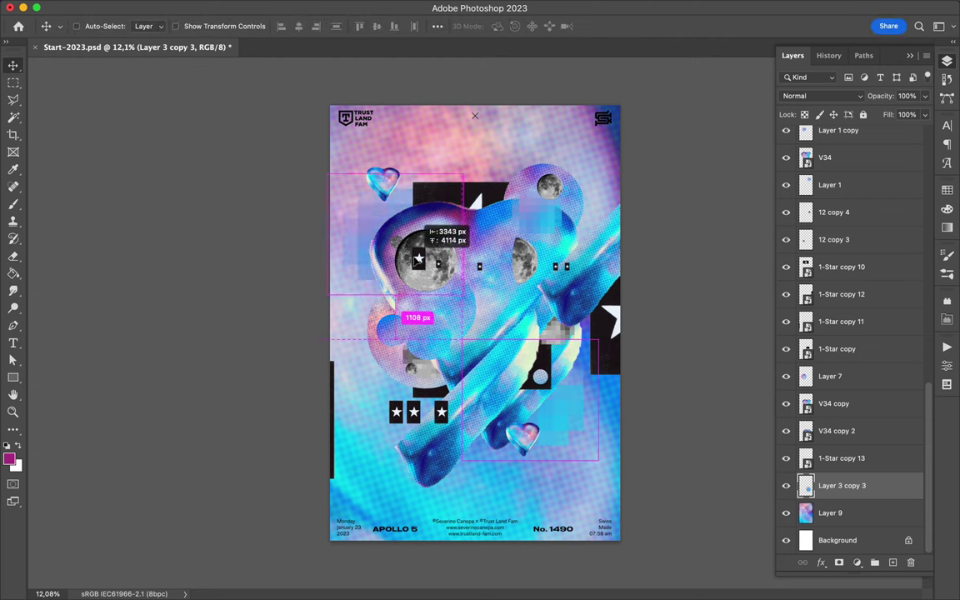
scroll(832, 175, "up", 5)
scroll(832, 175, "up", 5)
left_click(787, 150)
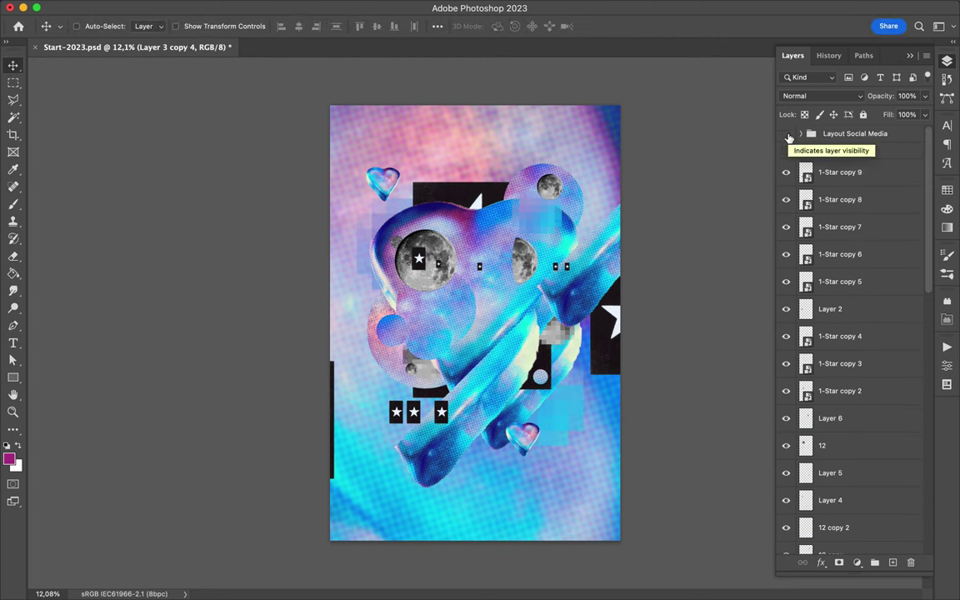
Step: Save the APOLLO 5 poster and show its layout text again in the full-screen preview
key("super+s")
left_click(670, 7)
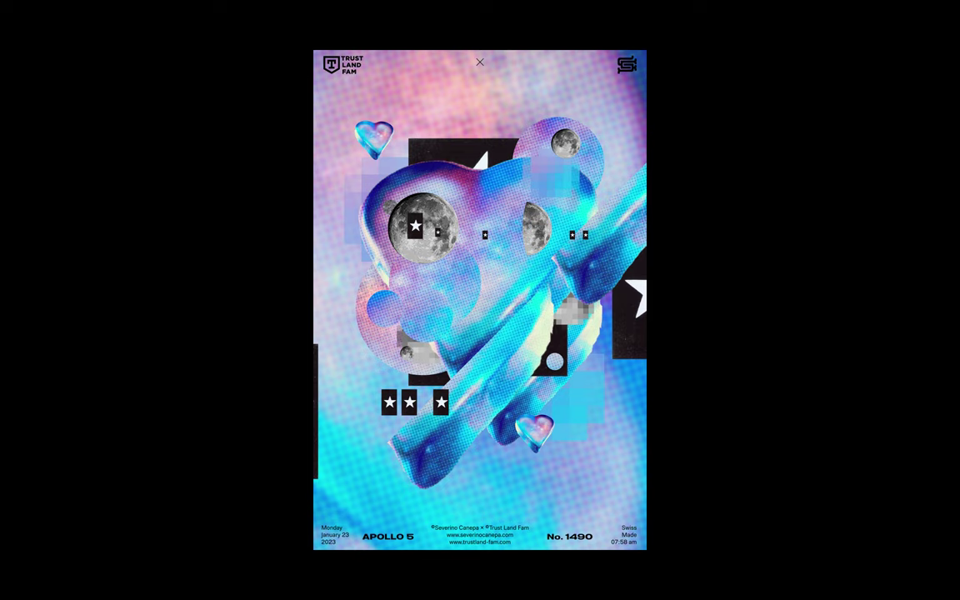